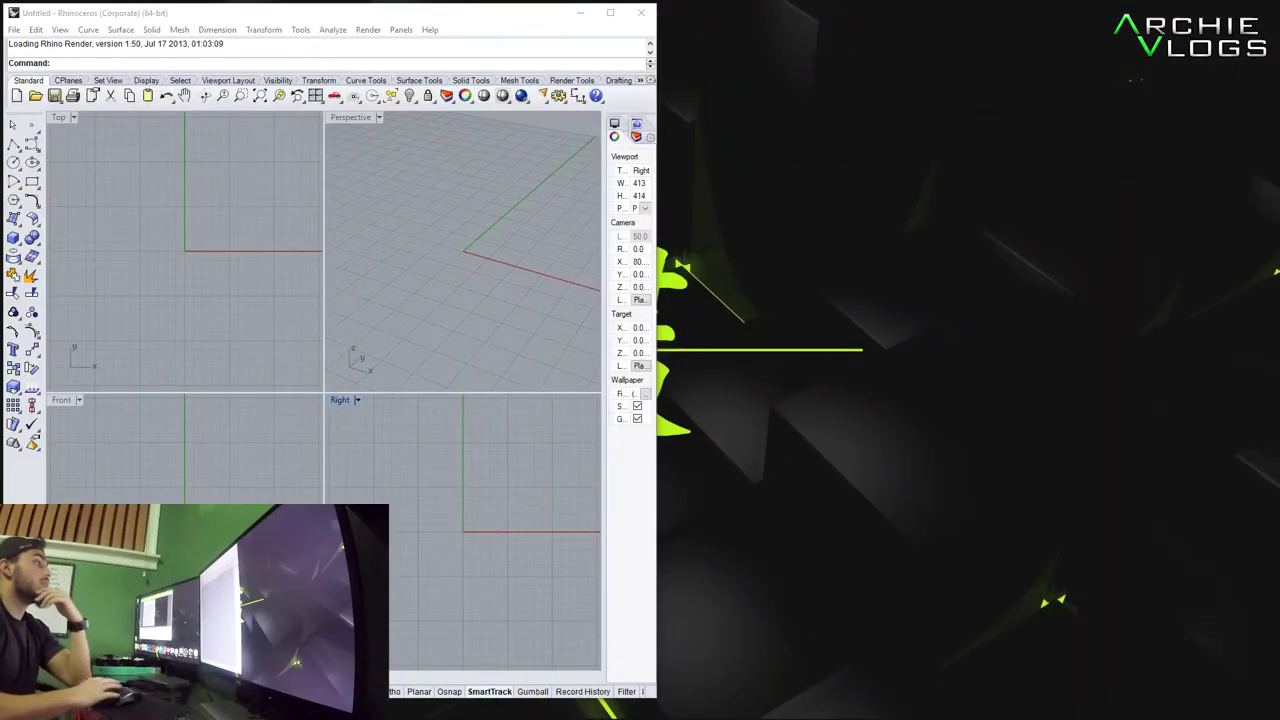
Launch Grasshopper from the Top viewport's command line and clear the stray typed characters.
left_click(125, 238)
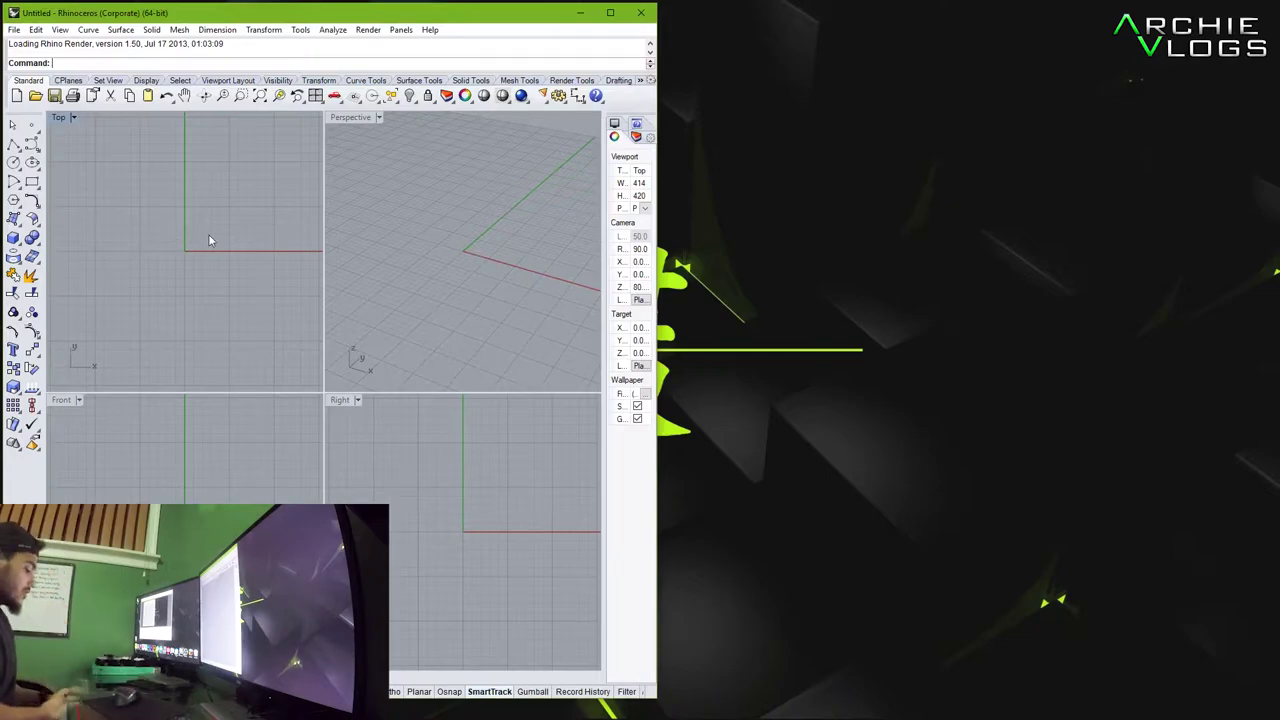
type("Grasshopper")
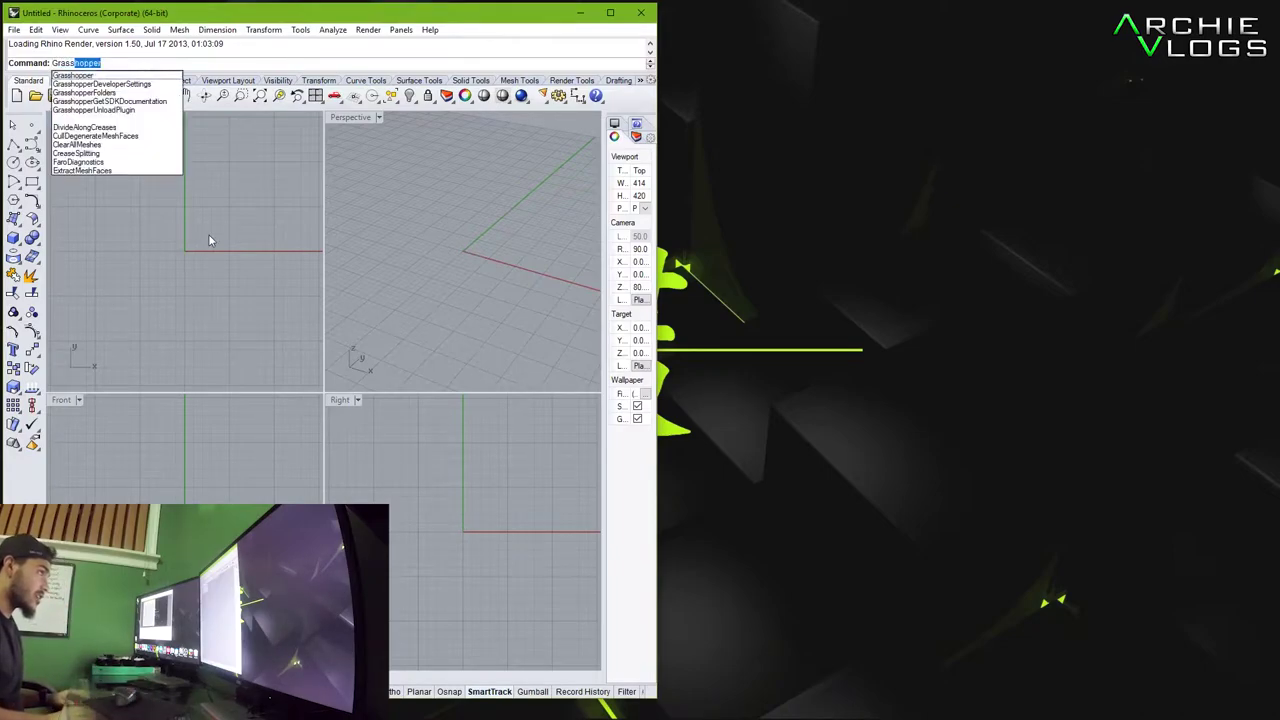
key("Return")
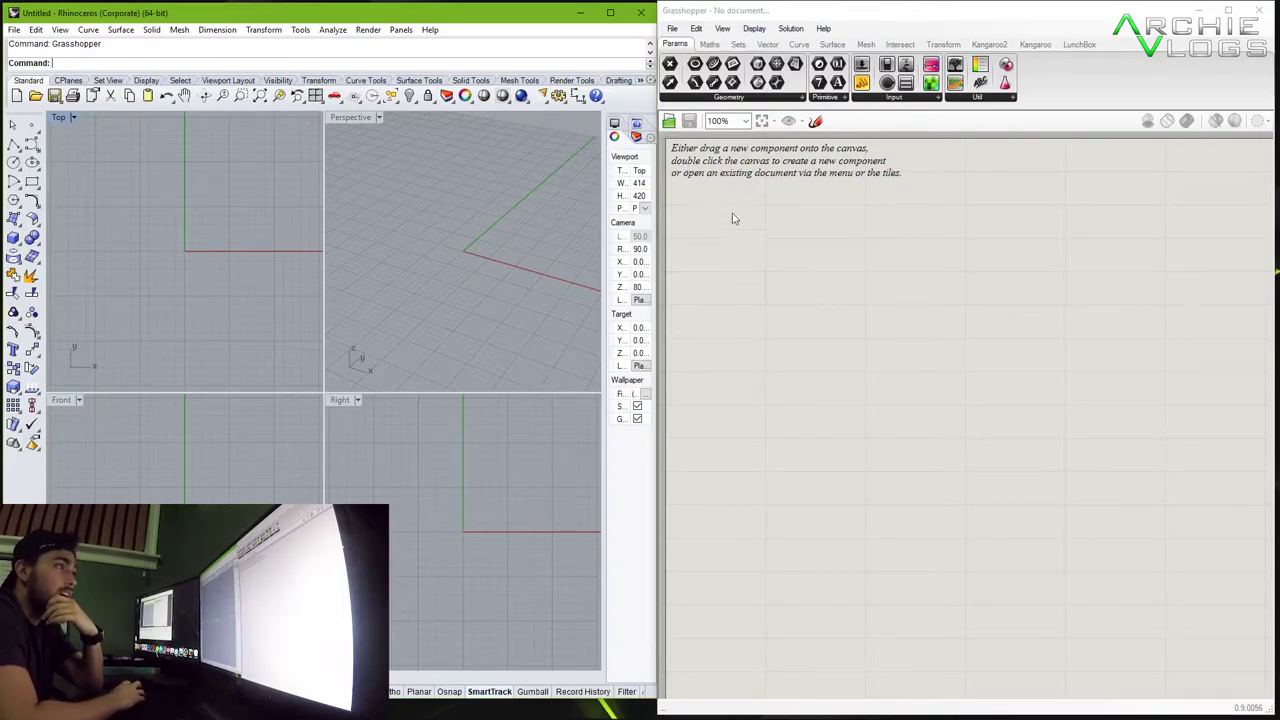
type("Ghjgggh")
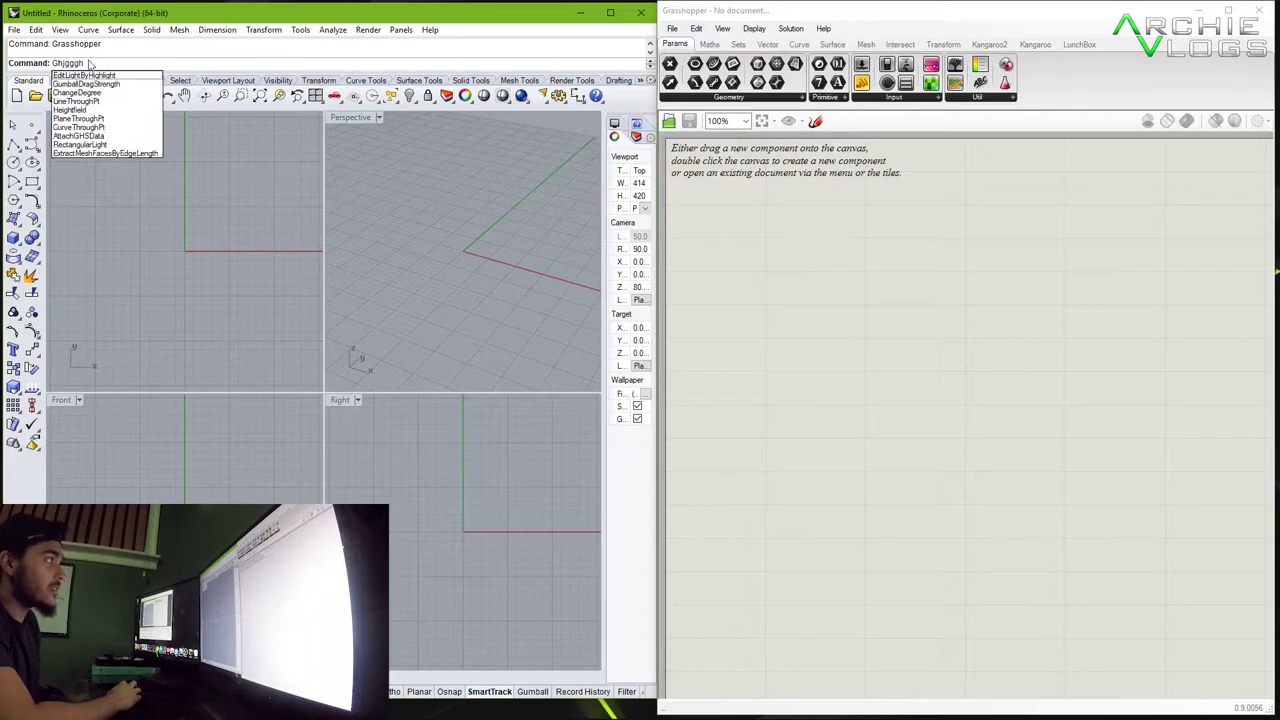
left_click_drag(89, 63, 44, 67)
key("BackSpace")
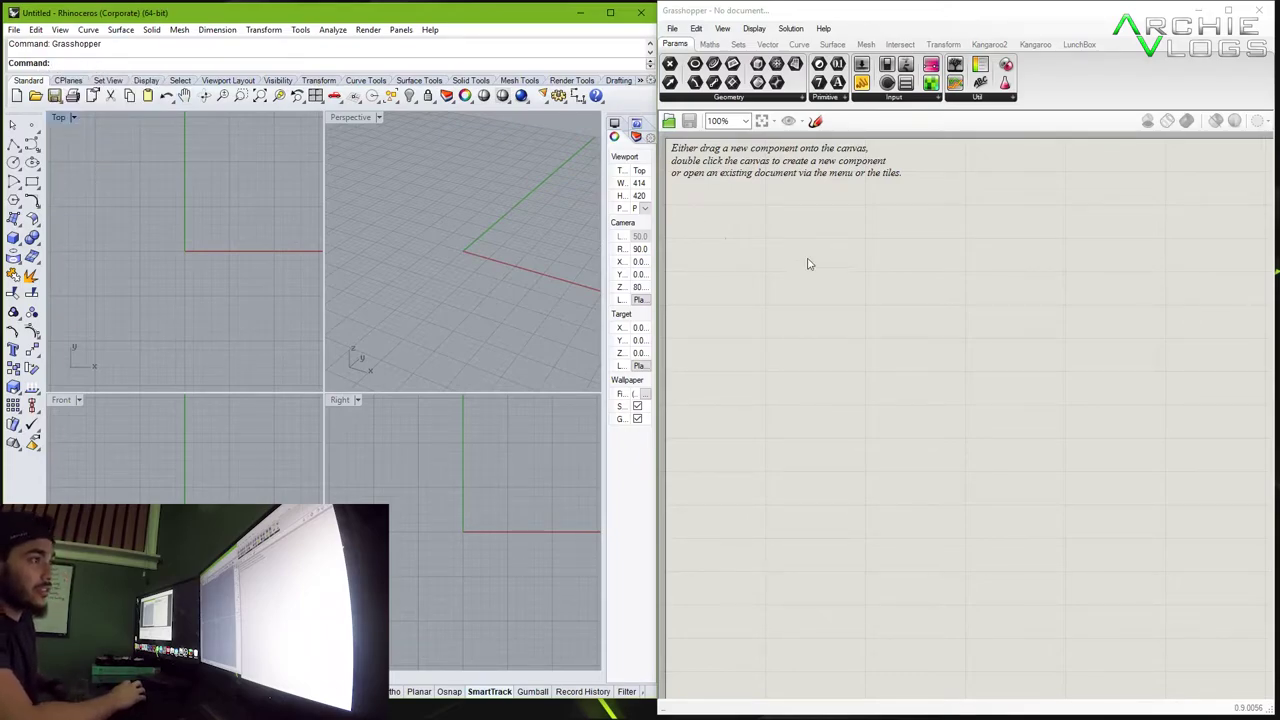
Place a Sphere component on the Grasshopper canvas via the 'sphere' search.
double_click(839, 329)
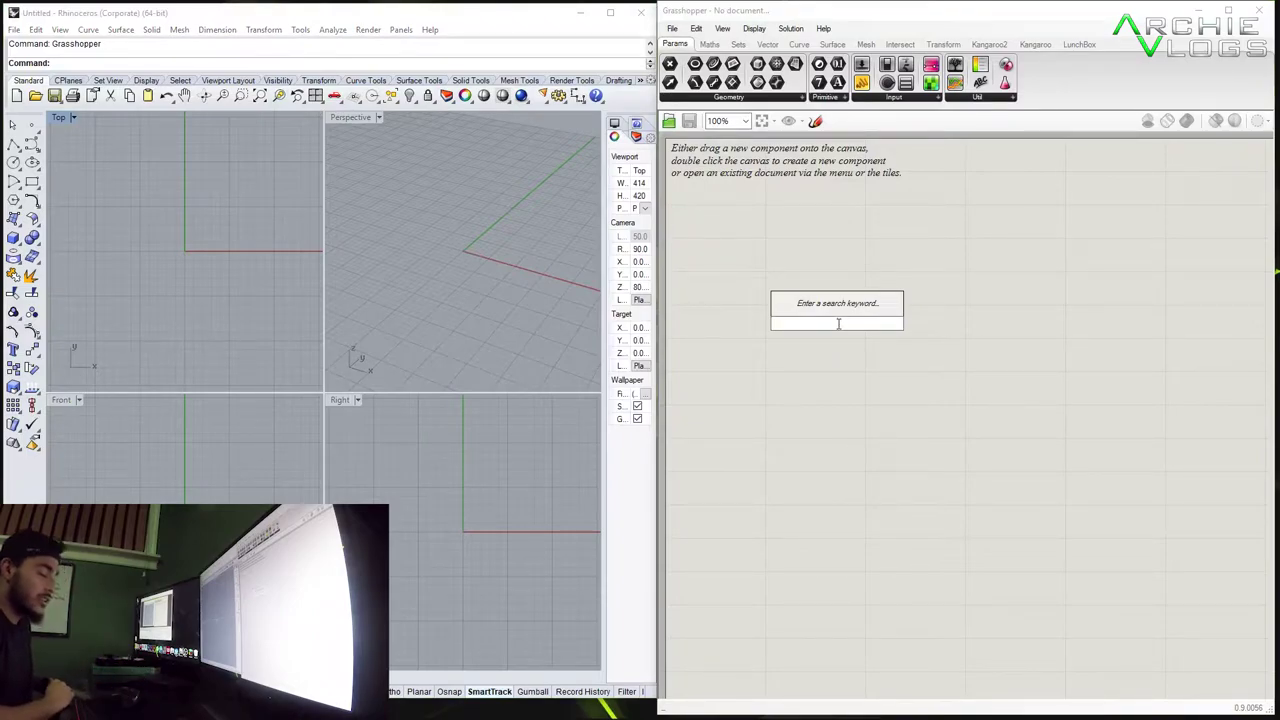
type("sphere")
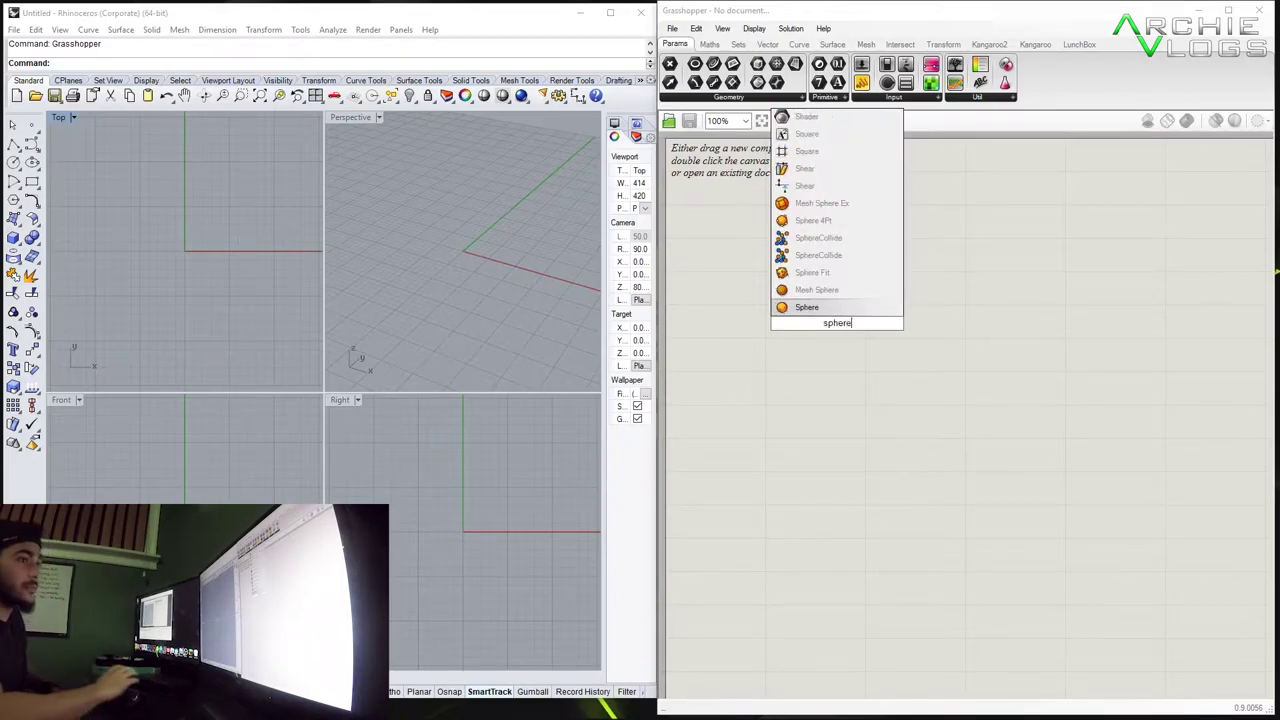
left_click(831, 308)
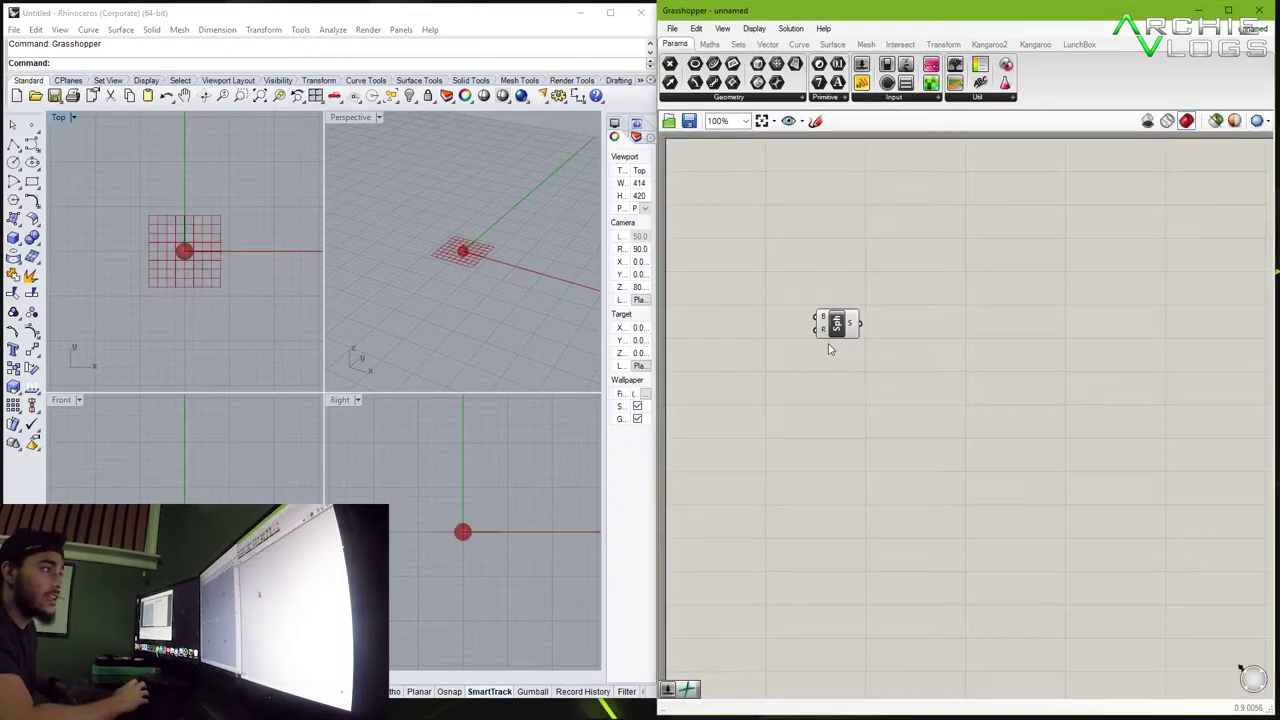
Maximize Rhino's Perspective viewport and orbit and zoom to view the default sphere.
double_click(352, 118)
scroll(341, 360, "up", 5)
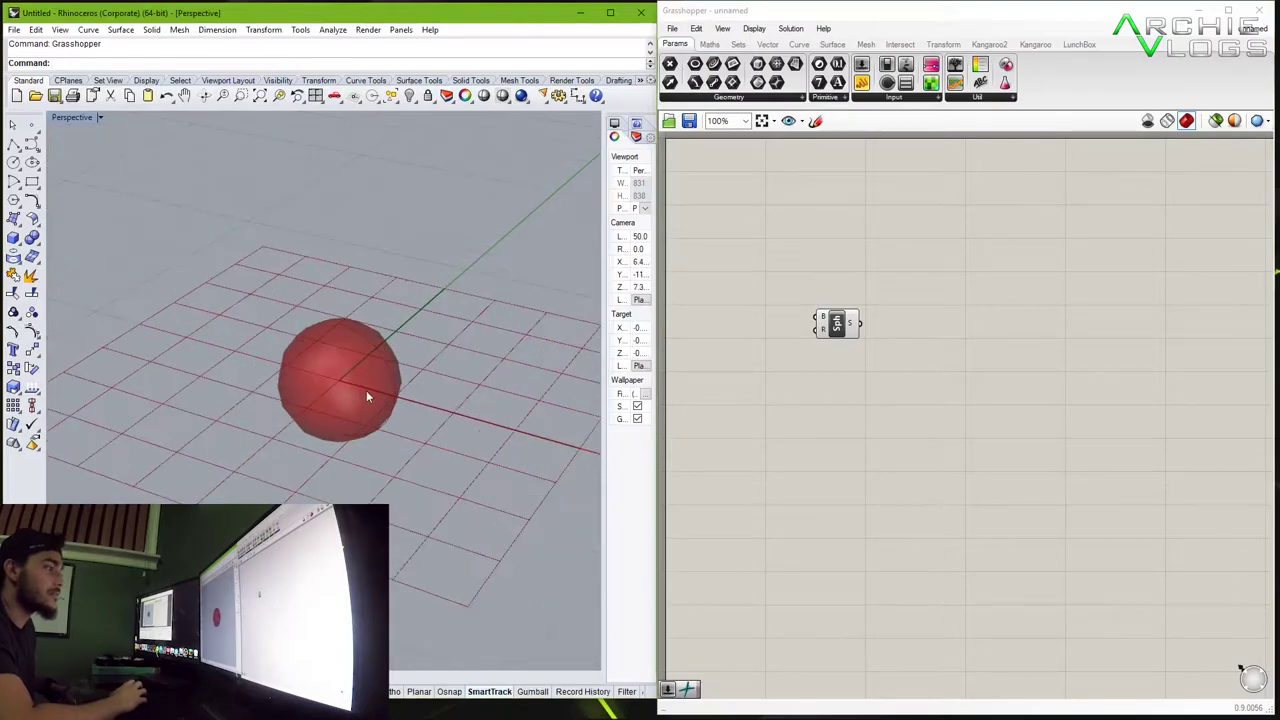
mouse_move(366, 391)
right_mouse_down()
mouse_move(366, 368)
mouse_move(378, 376)
right_mouse_up()
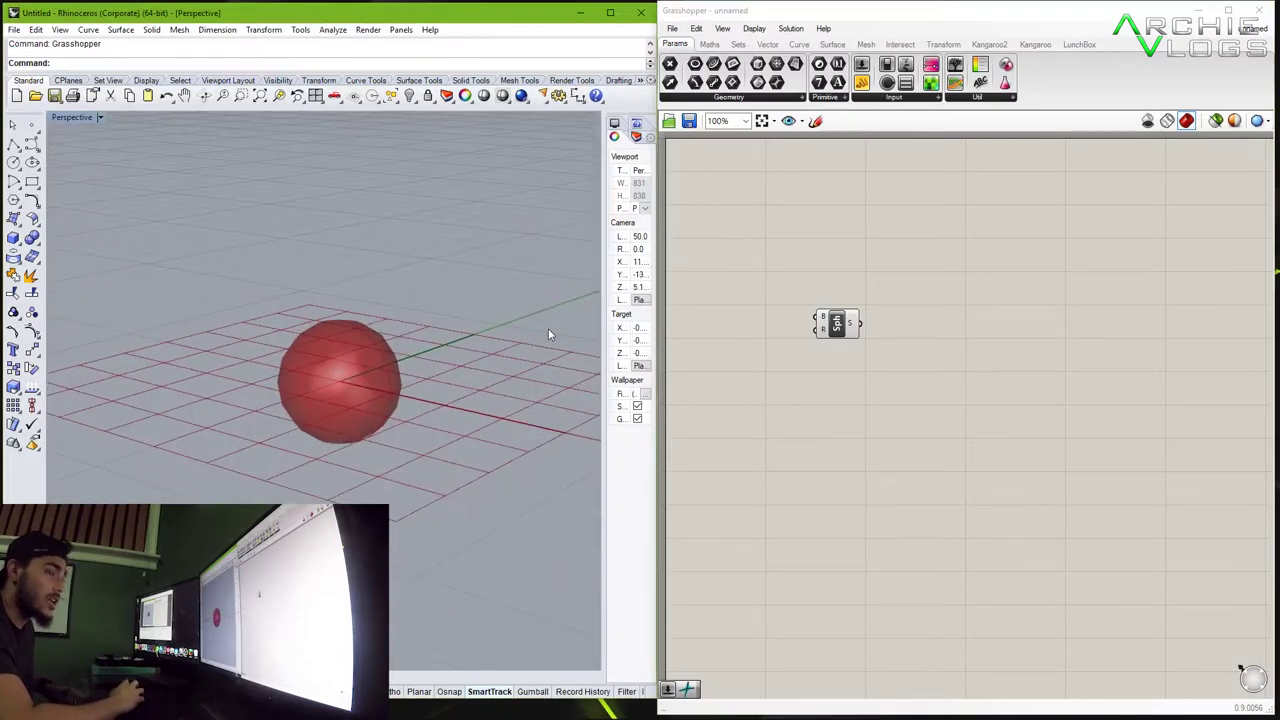
scroll(810, 295, "up", 3)
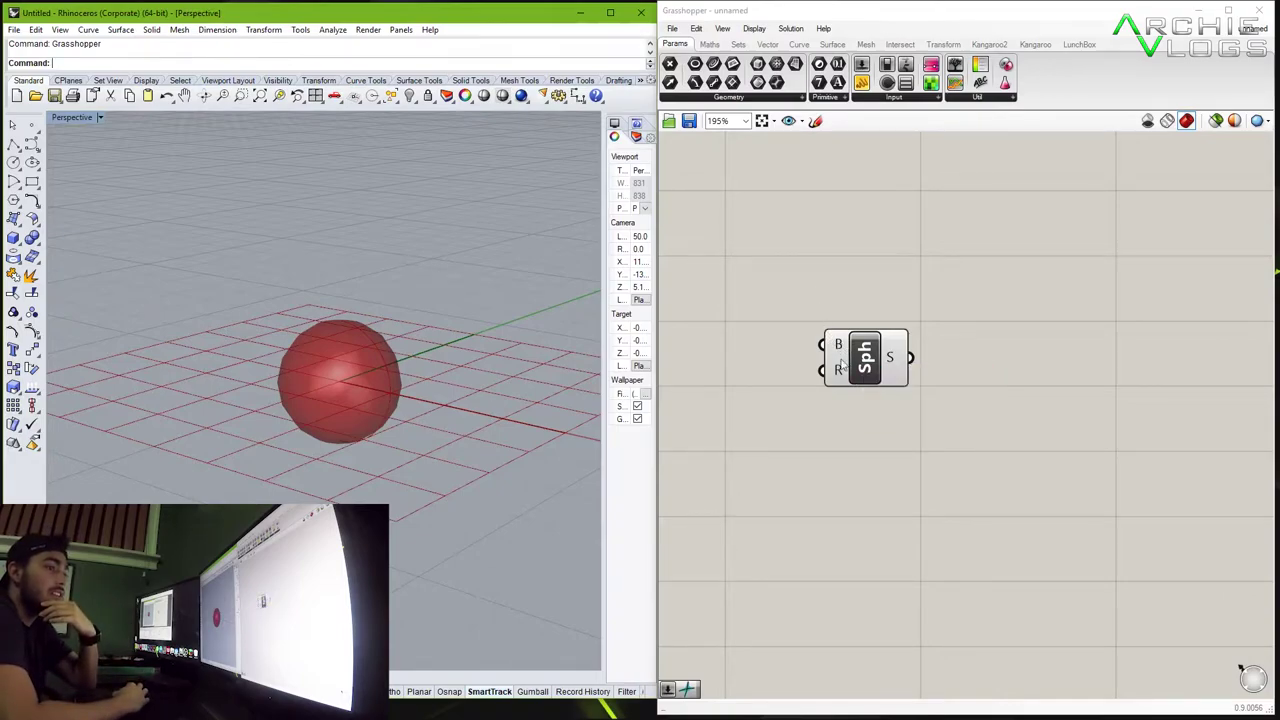
mouse_move(841, 371)
scroll(838, 370, "down", 2)
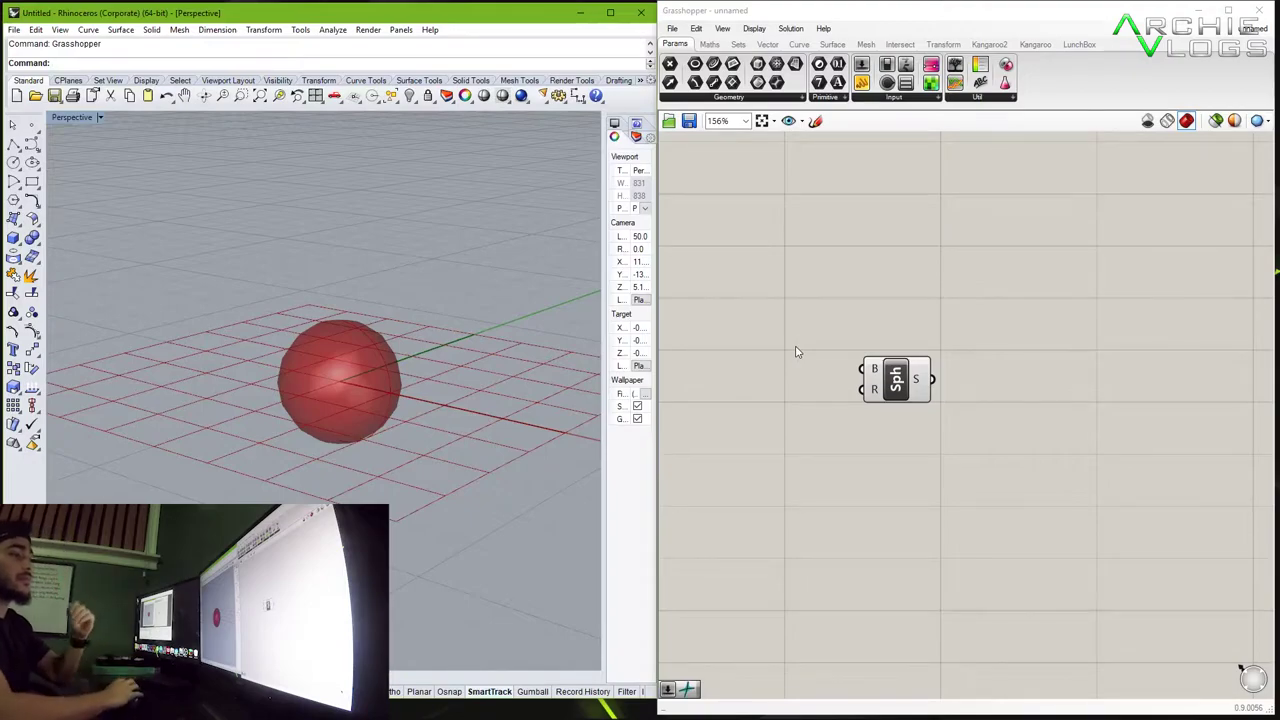
Place a Number Slider on the canvas next to the Sphere component.
double_click(754, 378)
type("number")
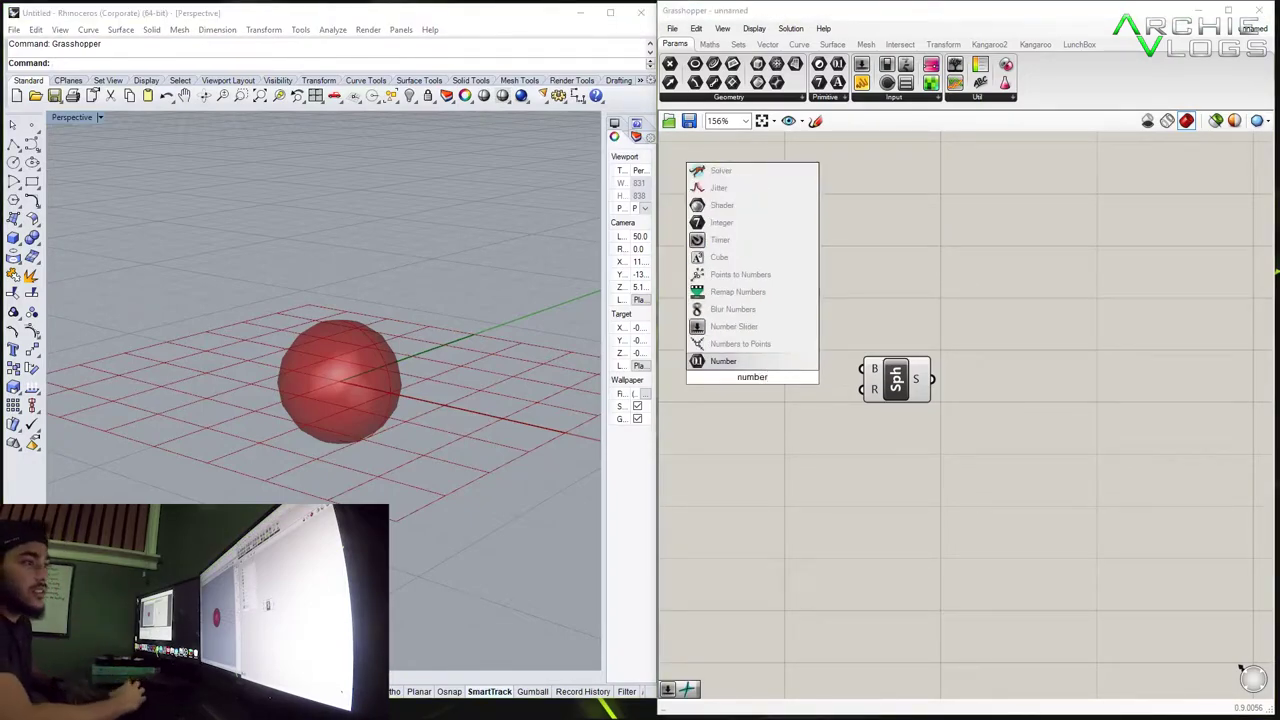
left_click(716, 328)
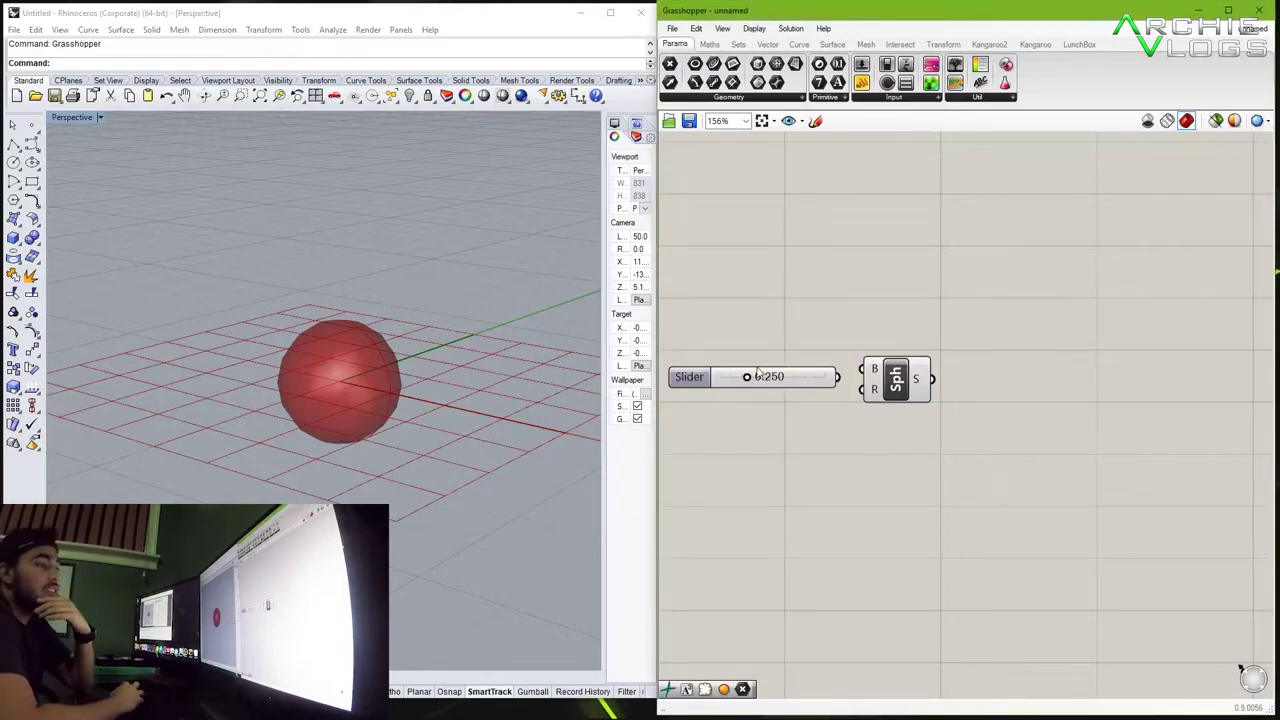
mouse_move(746, 379)
left_mouse_down()
mouse_move(720, 378)
mouse_move(833, 378)
mouse_move(766, 380)
left_mouse_up()
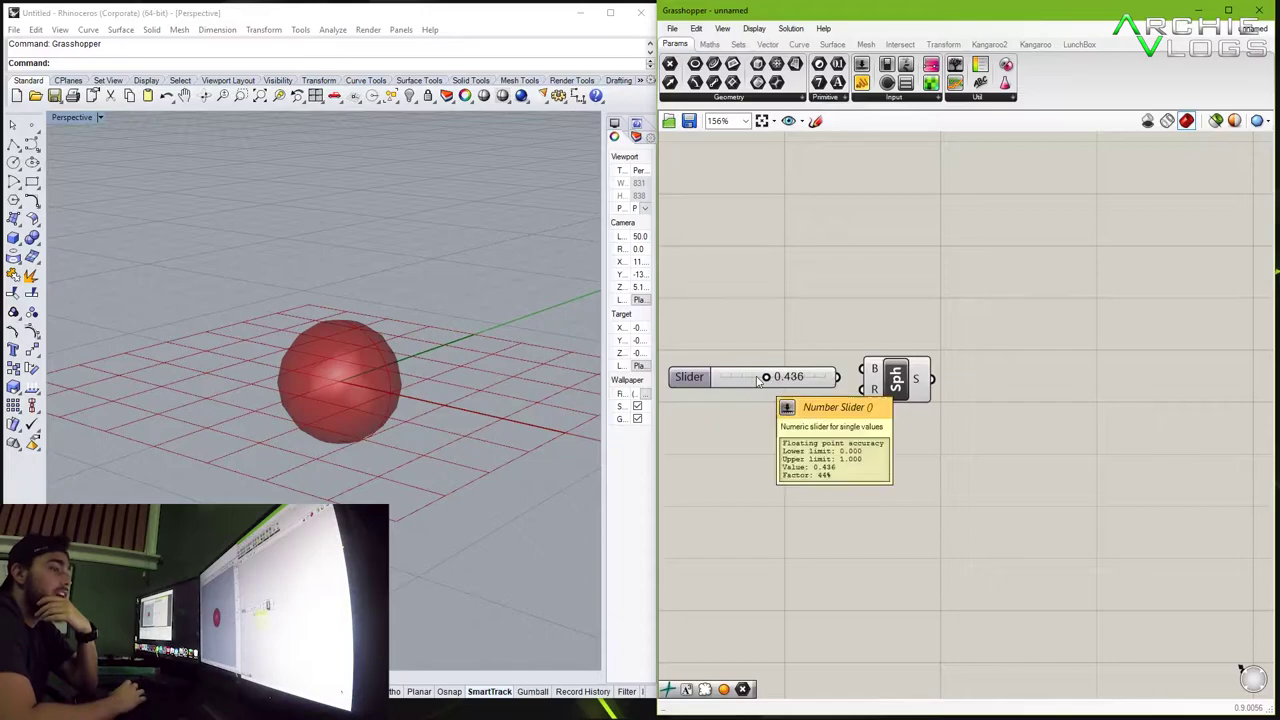
Raise the Number Slider's maximum to 100 in its Edit settings.
right_click(758, 380)
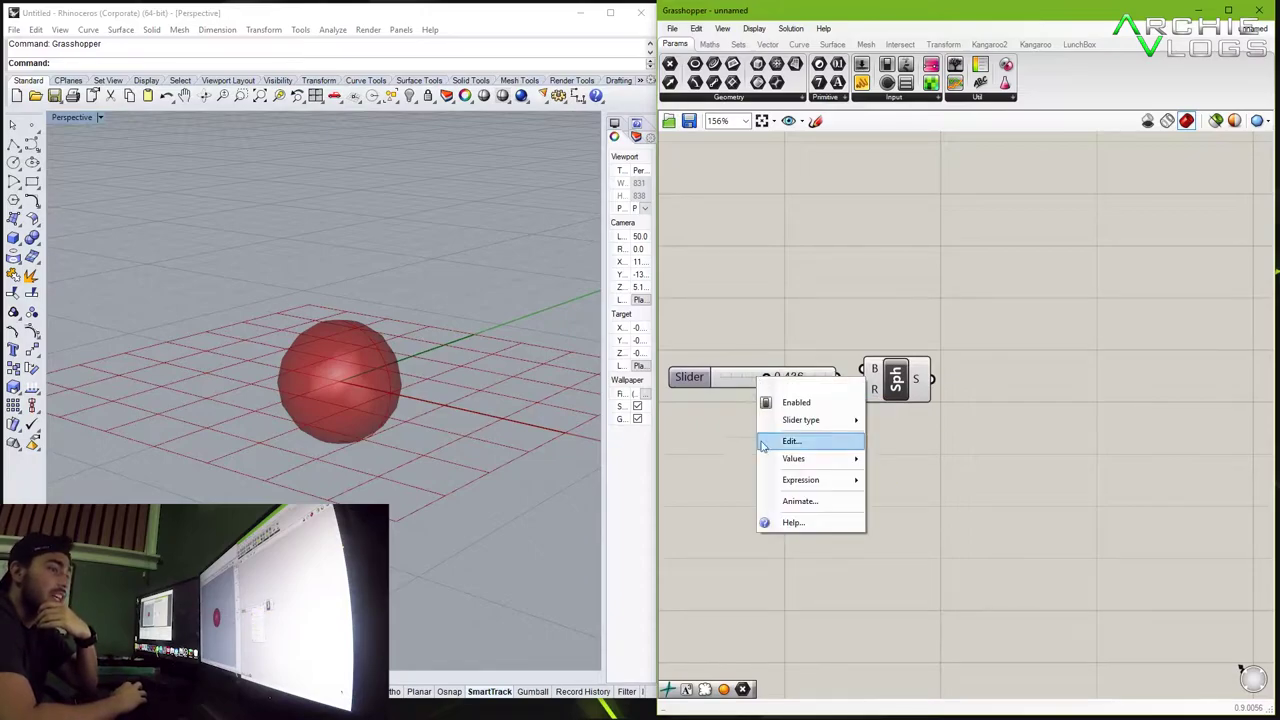
mouse_move(794, 461)
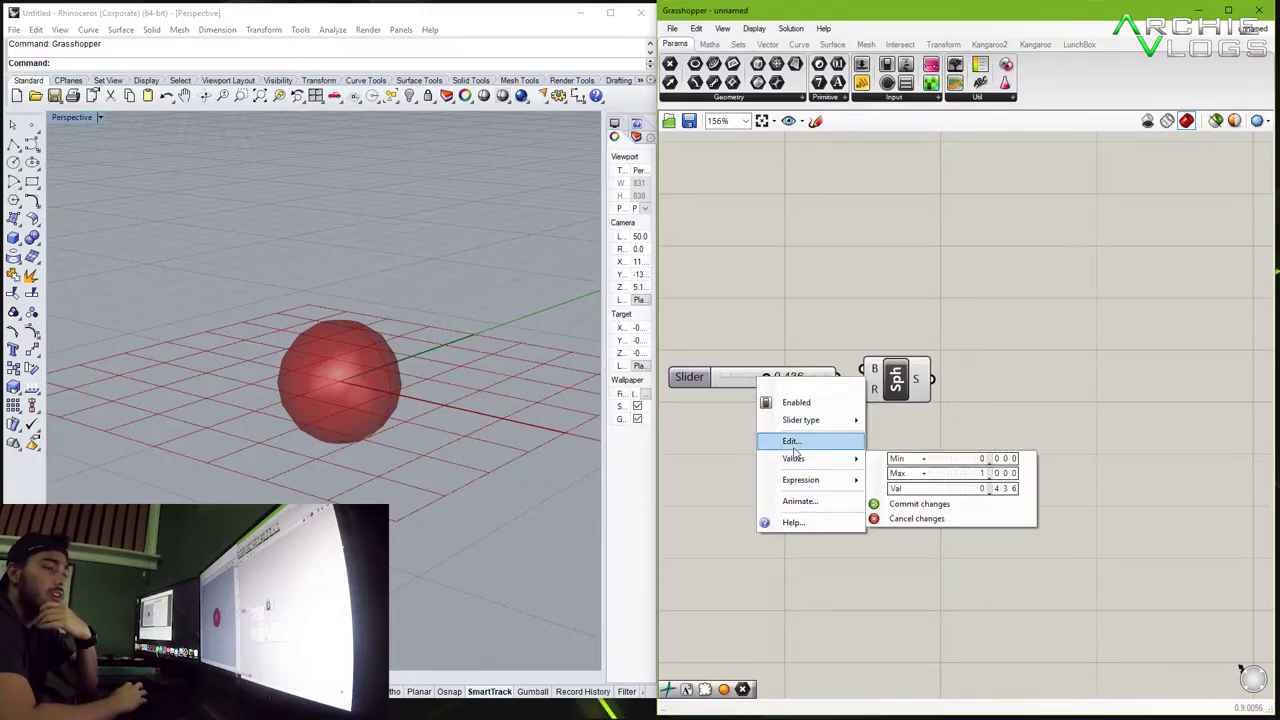
left_click(795, 441)
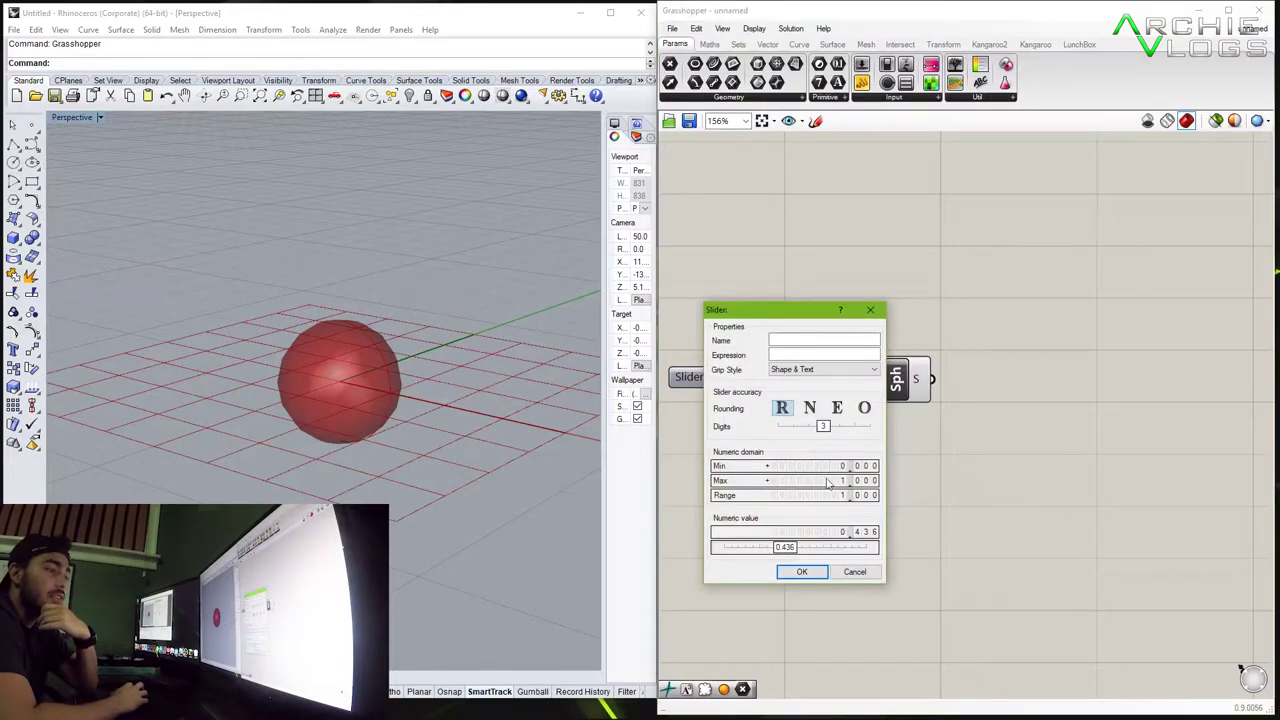
double_click(842, 481)
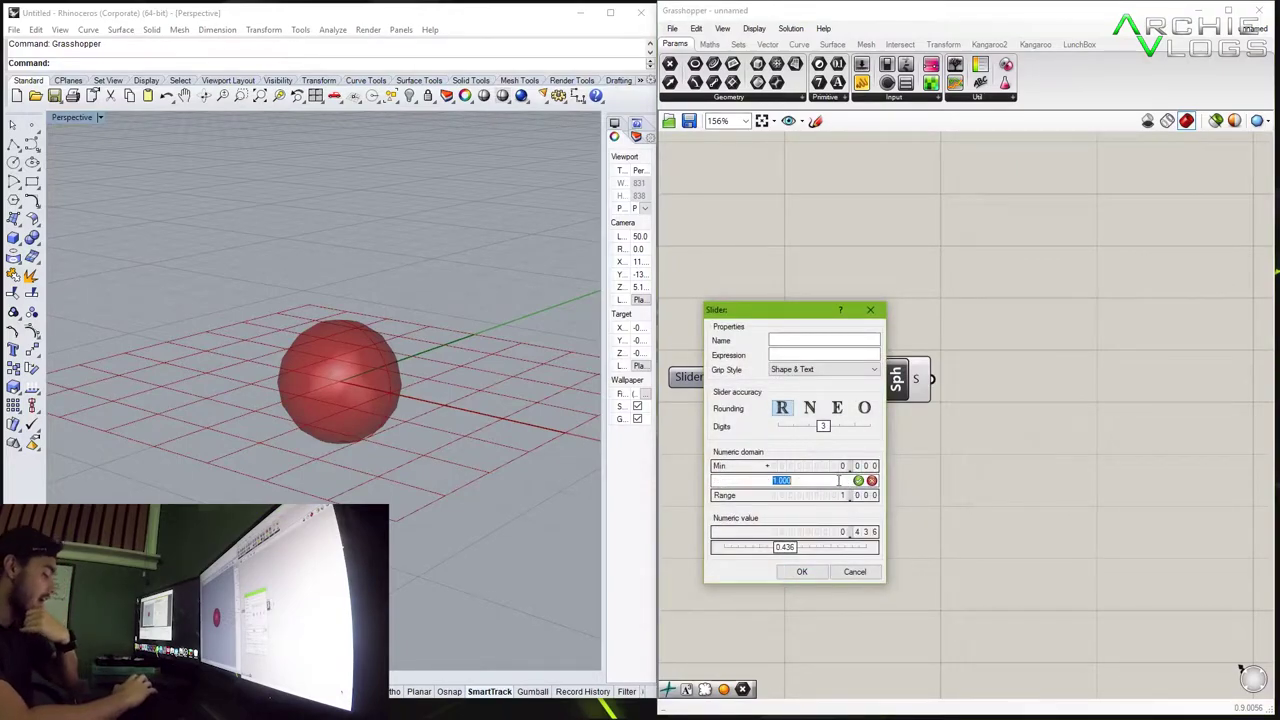
type("100")
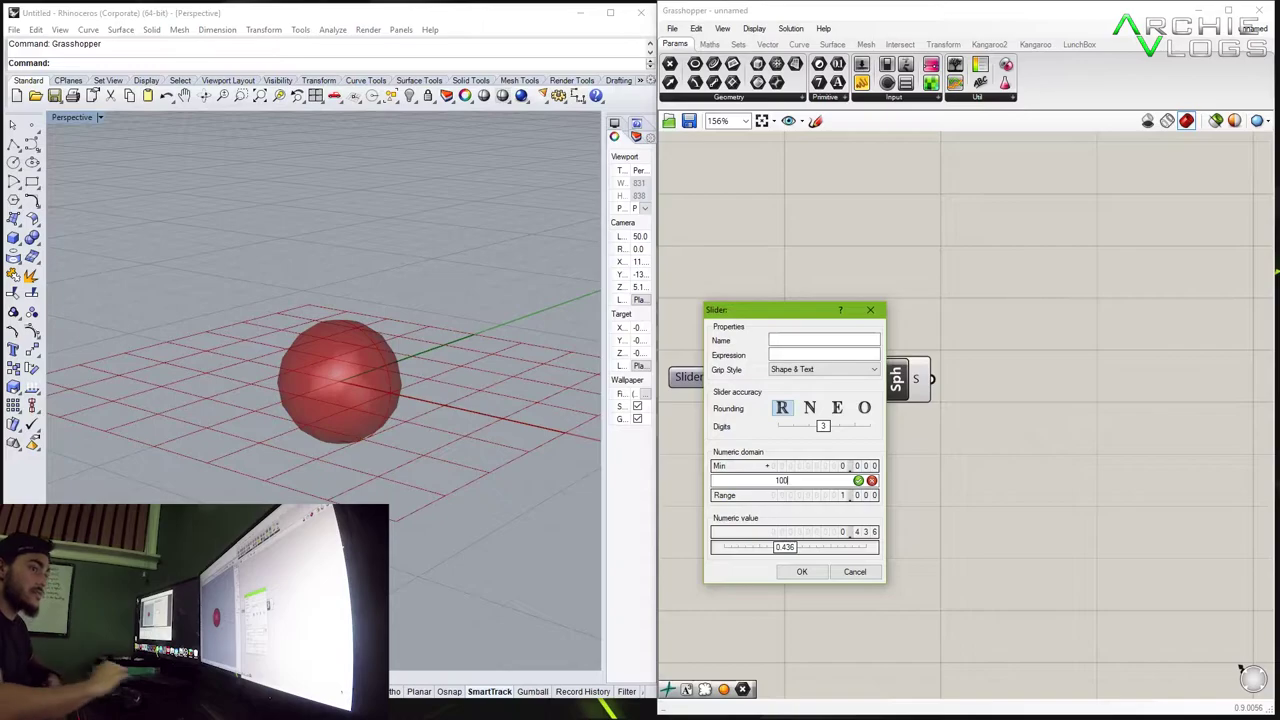
left_click(802, 571)
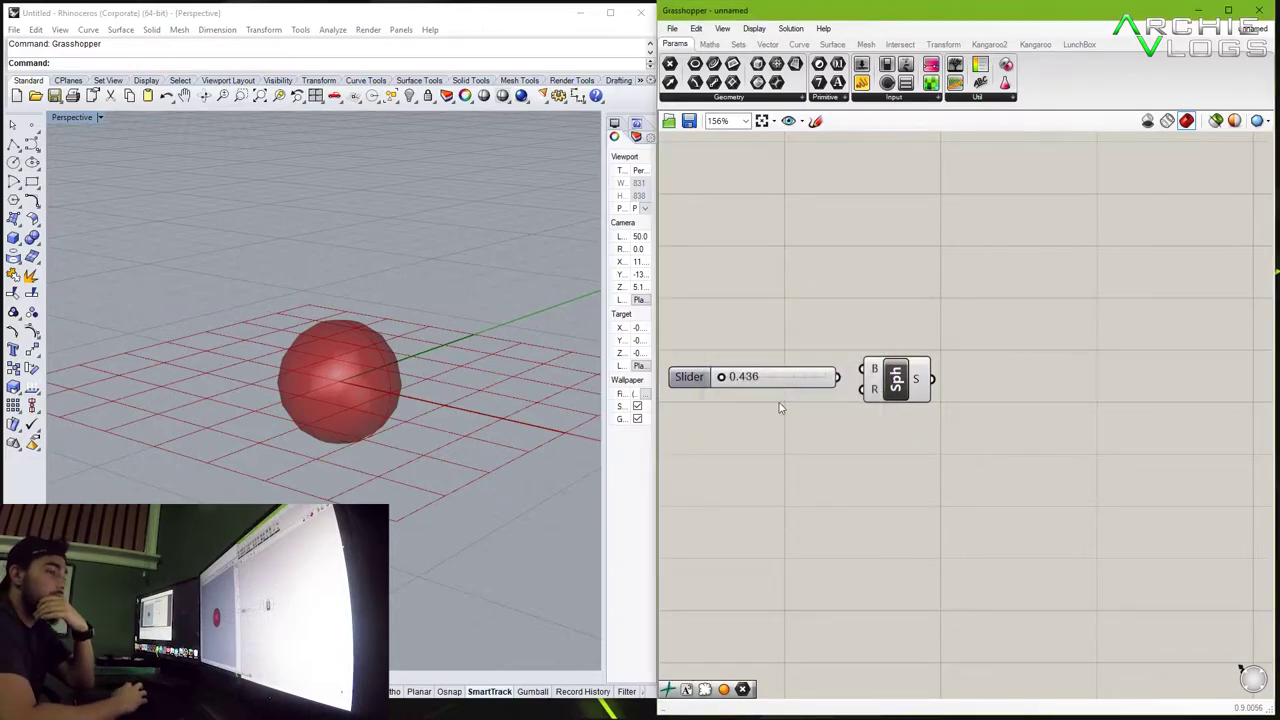
scroll(780, 391, "up", 2)
Wire the slider into the Sphere's R input and set the Radius to 6.580.
left_click_drag(784, 422, 767, 351)
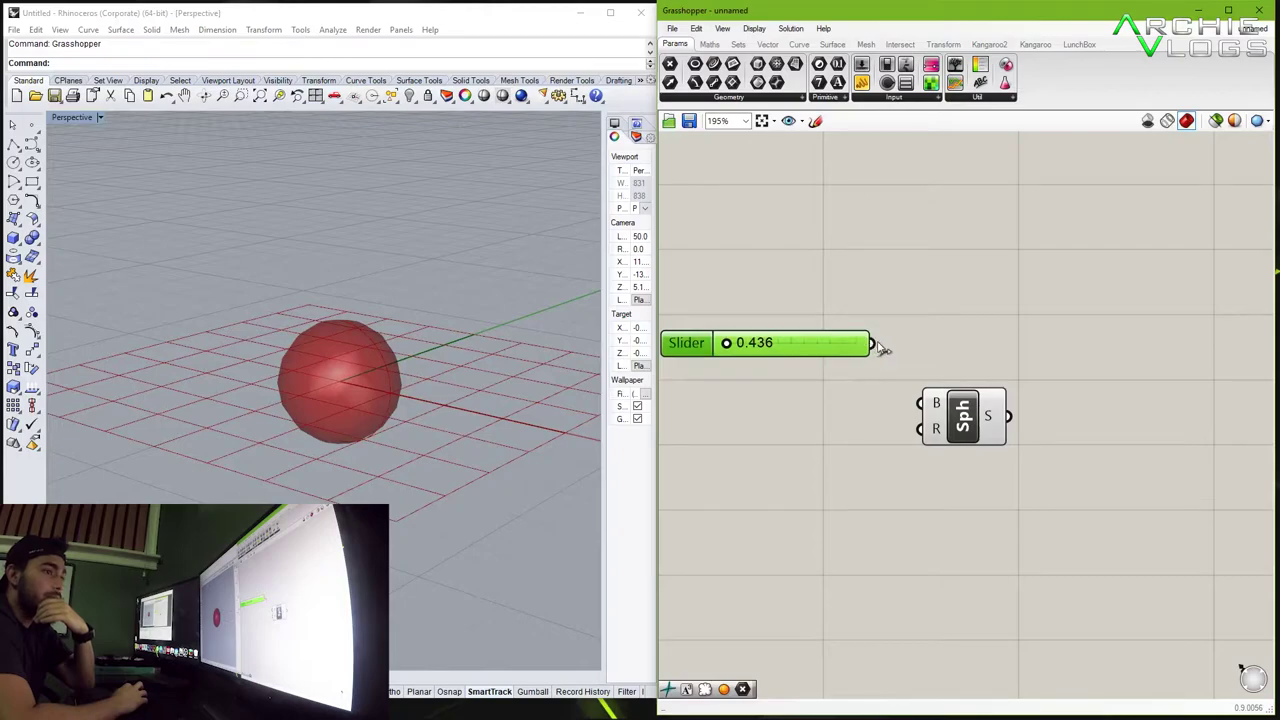
left_click_drag(872, 344, 921, 429)
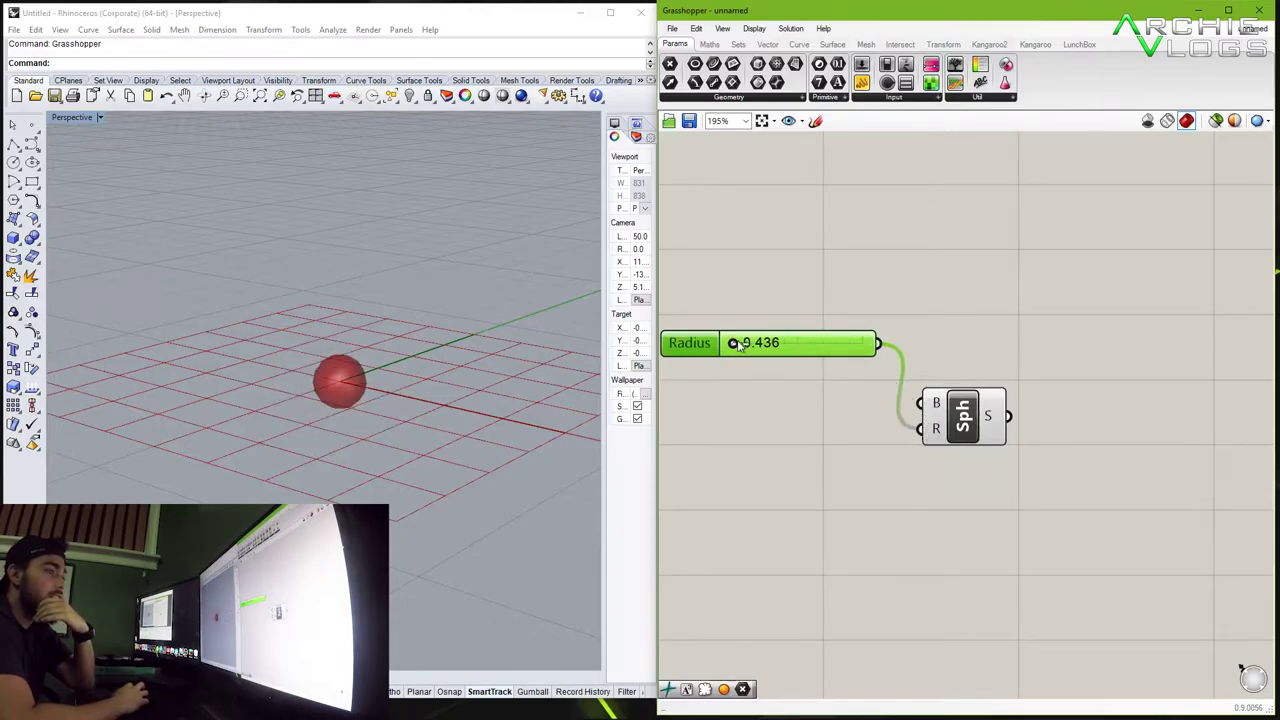
scroll(286, 277, "down", 2)
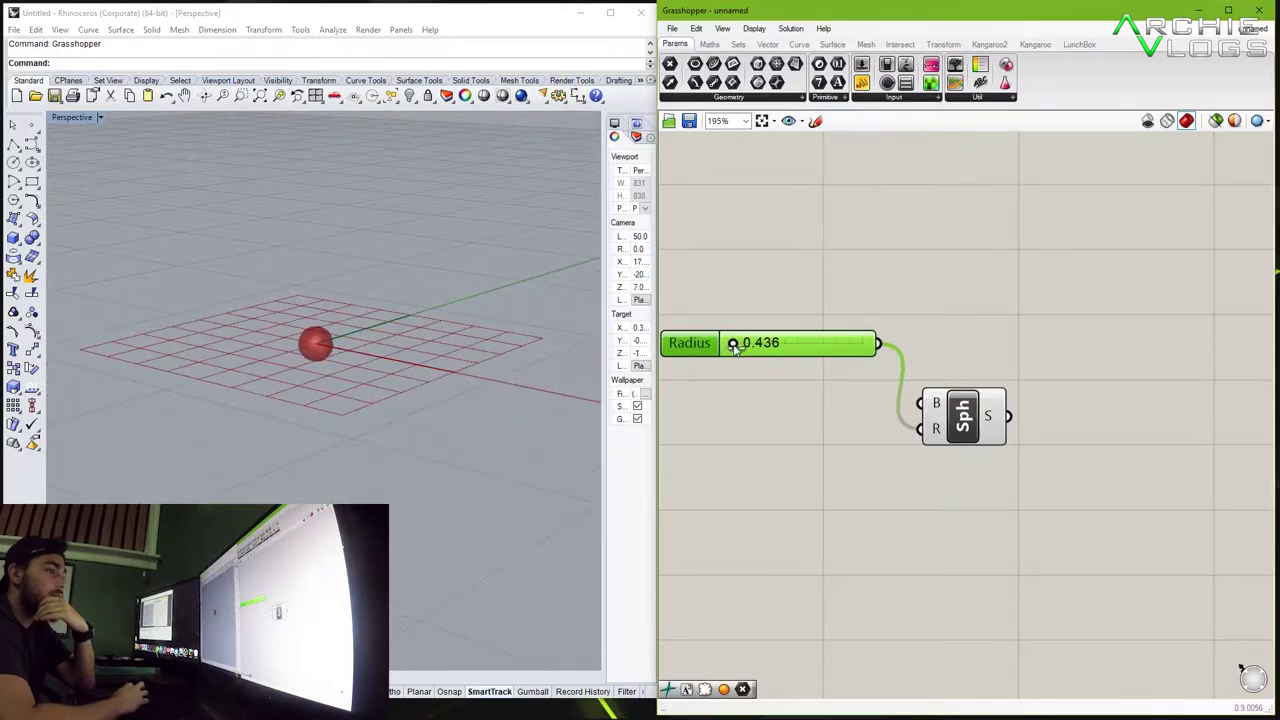
mouse_move(733, 345)
left_mouse_down()
mouse_move(757, 343)
mouse_move(742, 344)
left_mouse_up()
scroll(470, 302, "down", 3)
scroll(479, 270, "up", 2)
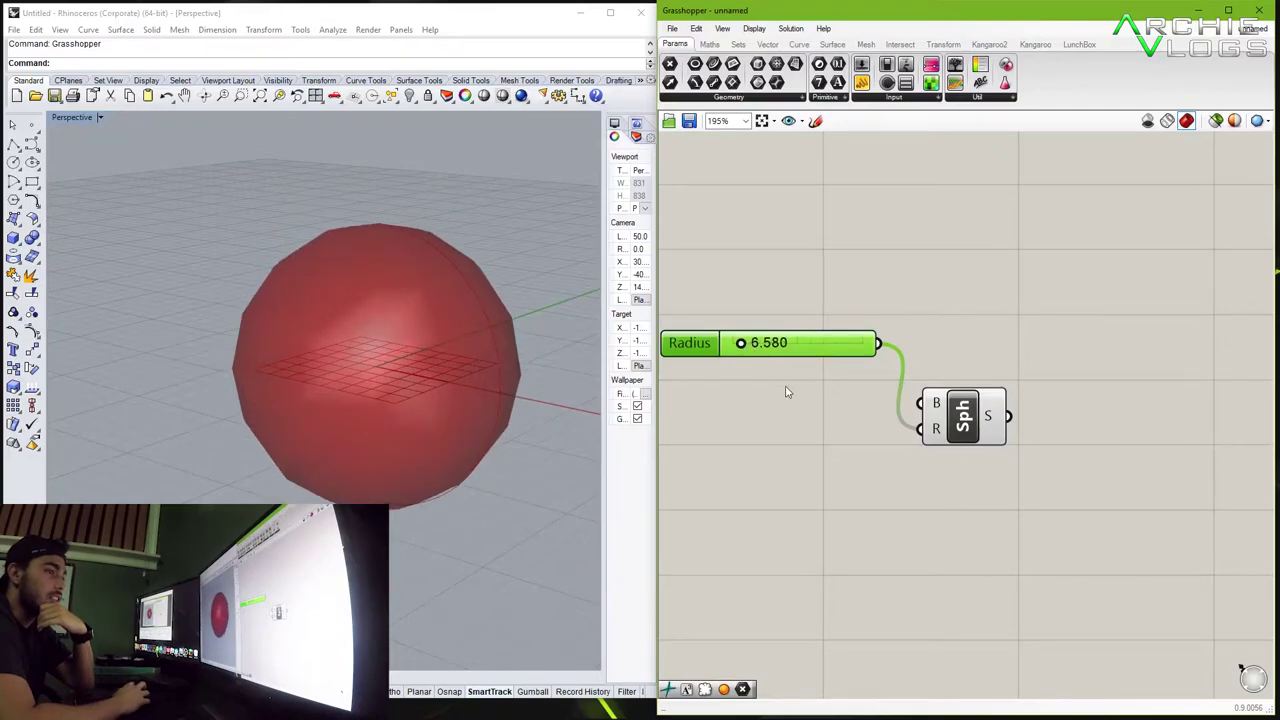
scroll(780, 390, "down", 3)
scroll(550, 358, "down", 3)
scroll(546, 340, "down", 1)
scroll(574, 299, "up", 2)
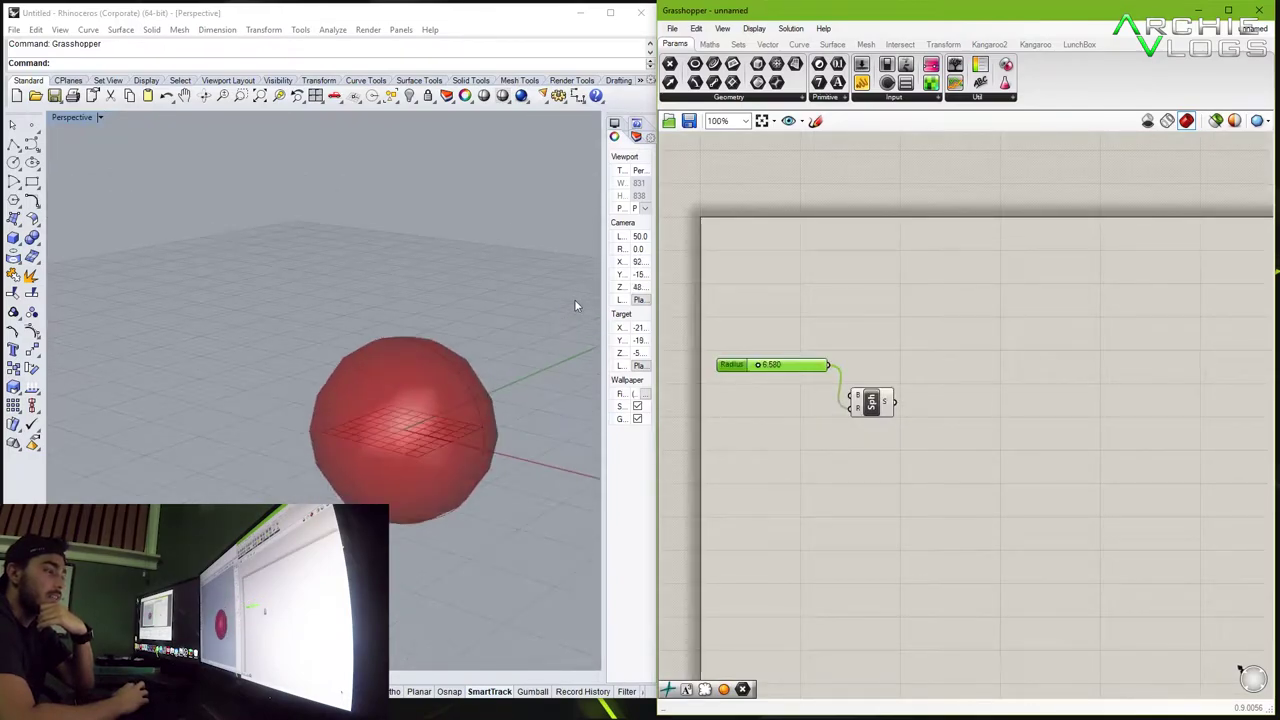
scroll(525, 314, "down", 2)
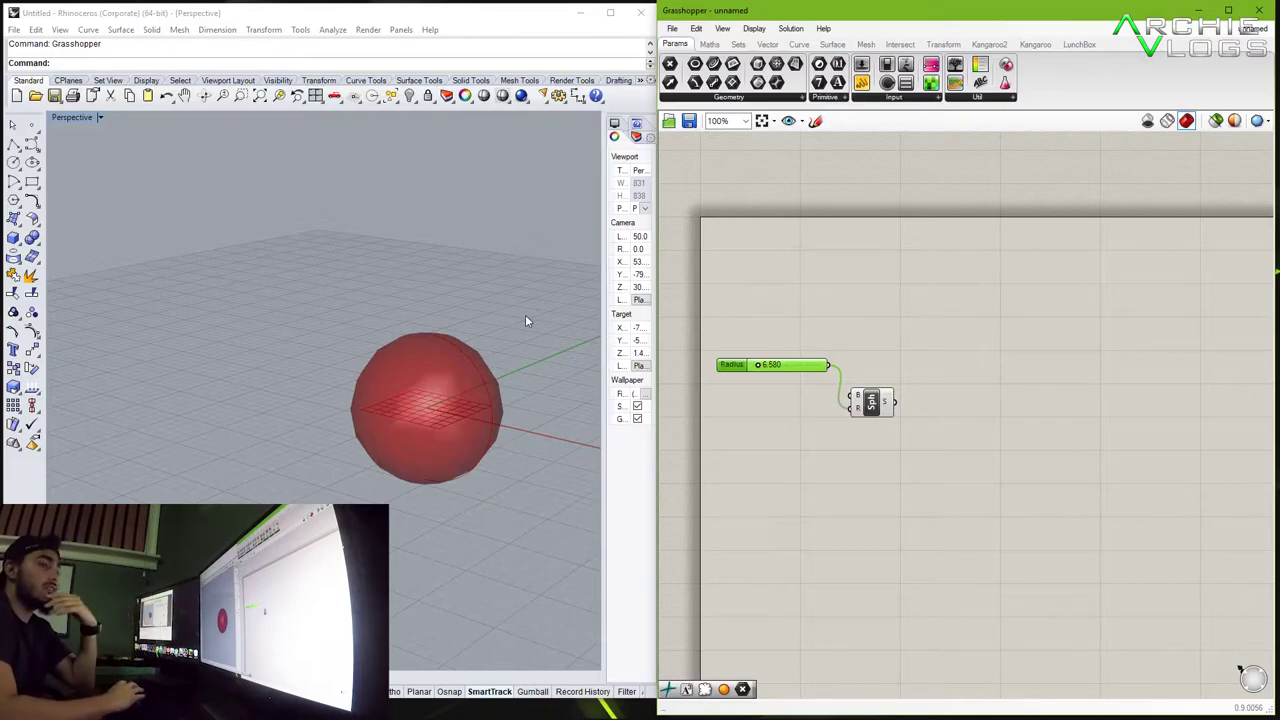
scroll(970, 410, "up", 4)
Place a PopGeo component and wire the Sphere's S output into its G input.
double_click(969, 402)
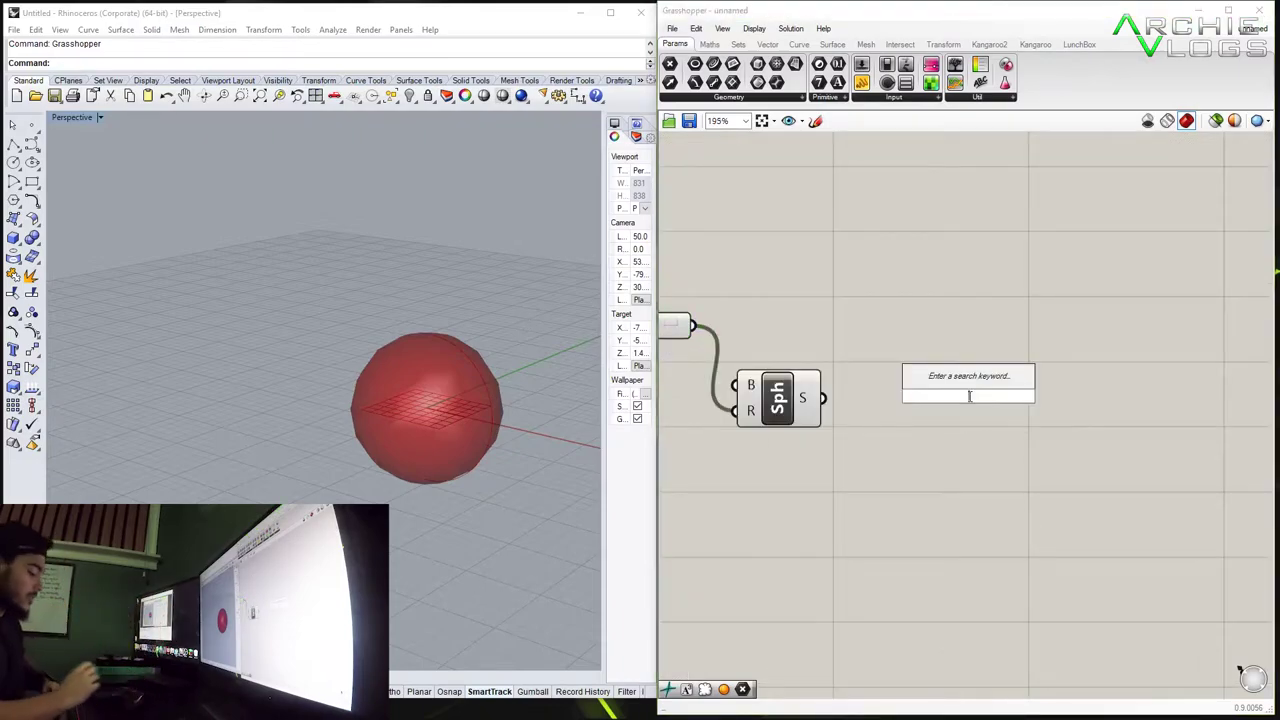
type("popula")
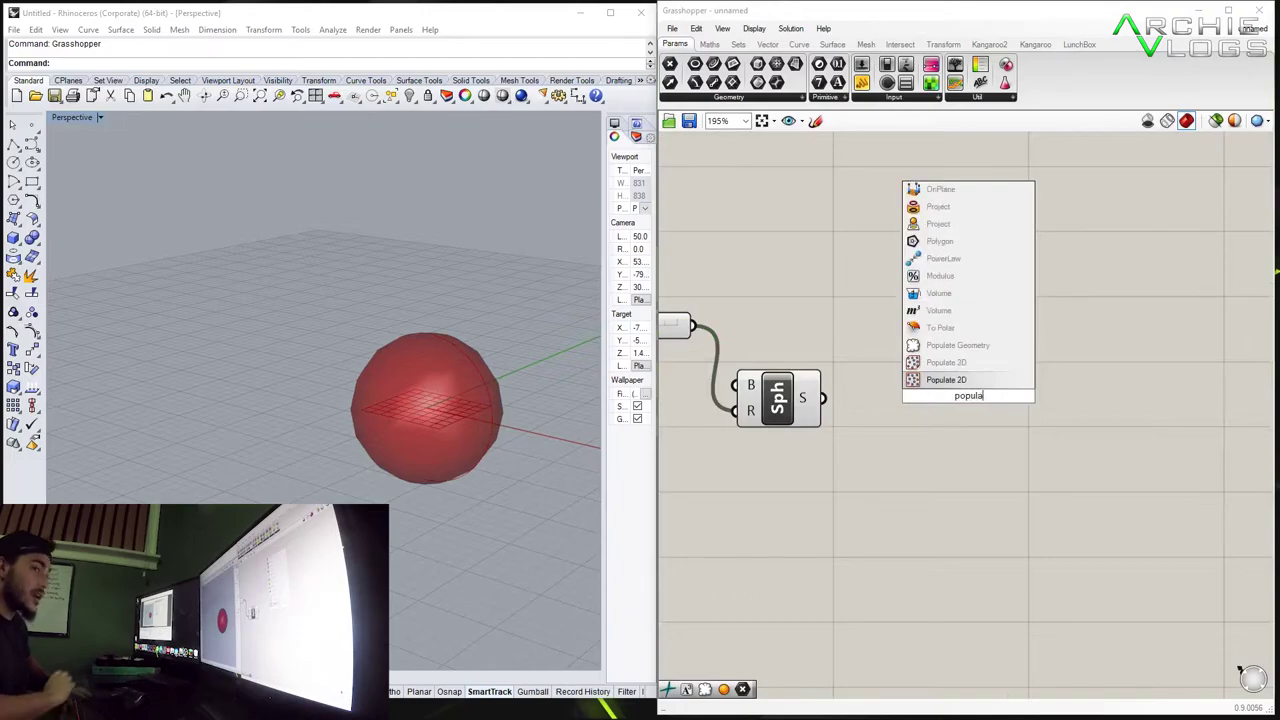
left_click(955, 345)
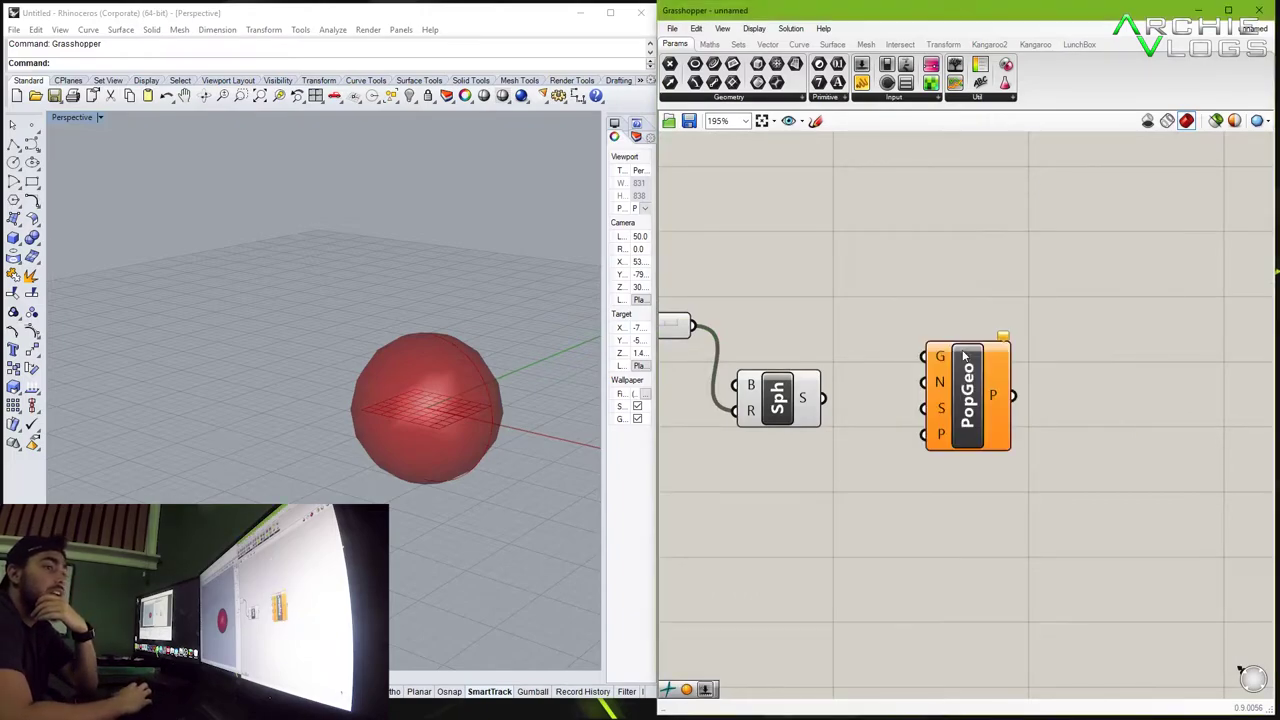
left_click_drag(943, 412, 965, 399)
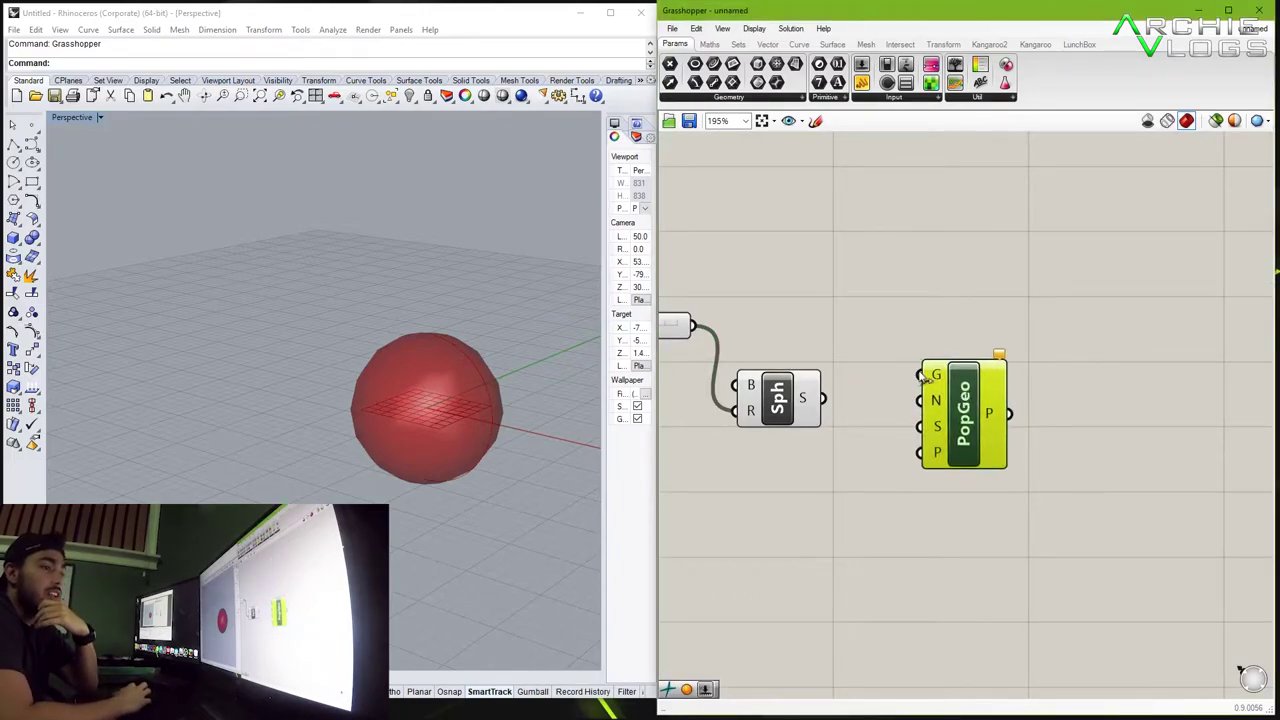
mouse_move(934, 377)
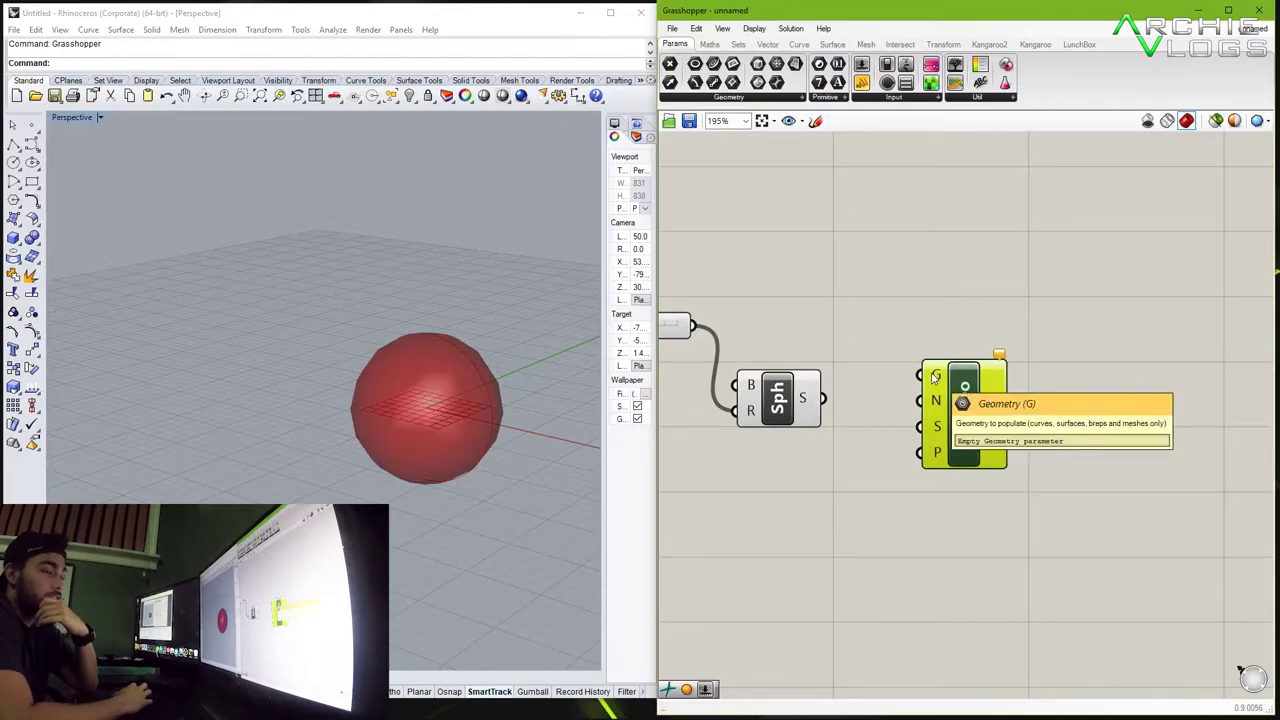
mouse_move(803, 404)
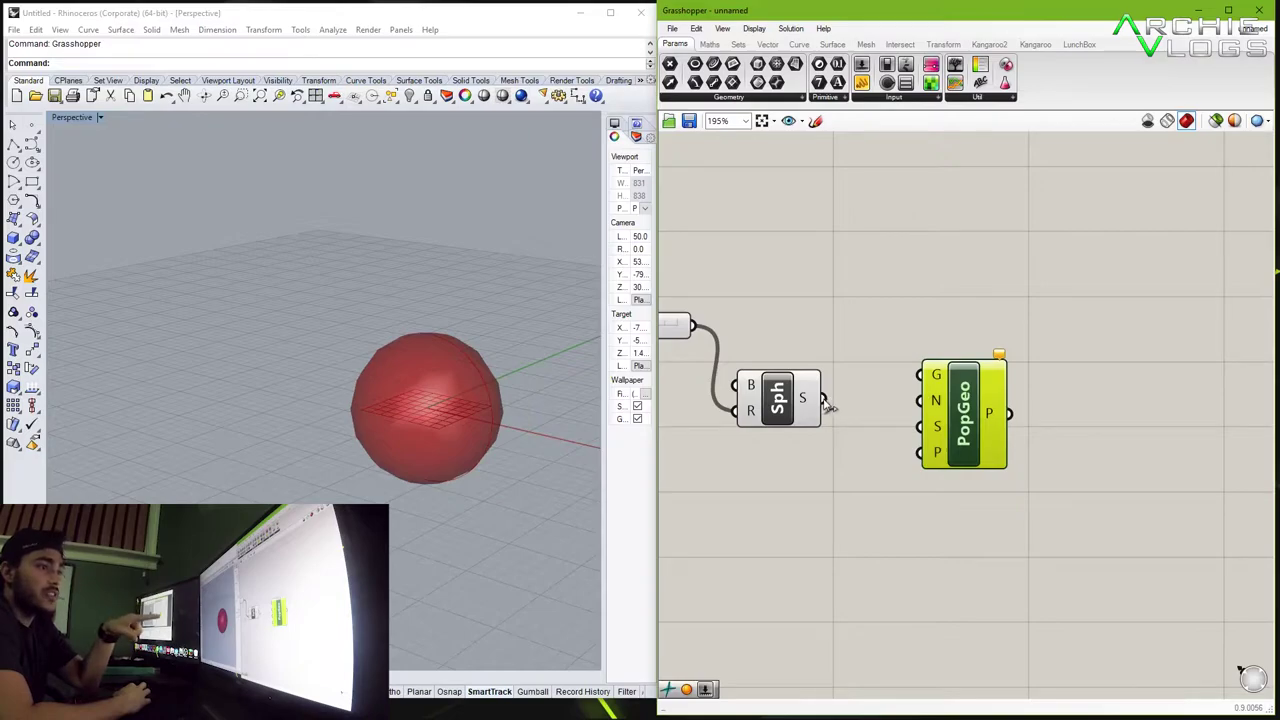
left_click_drag(827, 405, 928, 382)
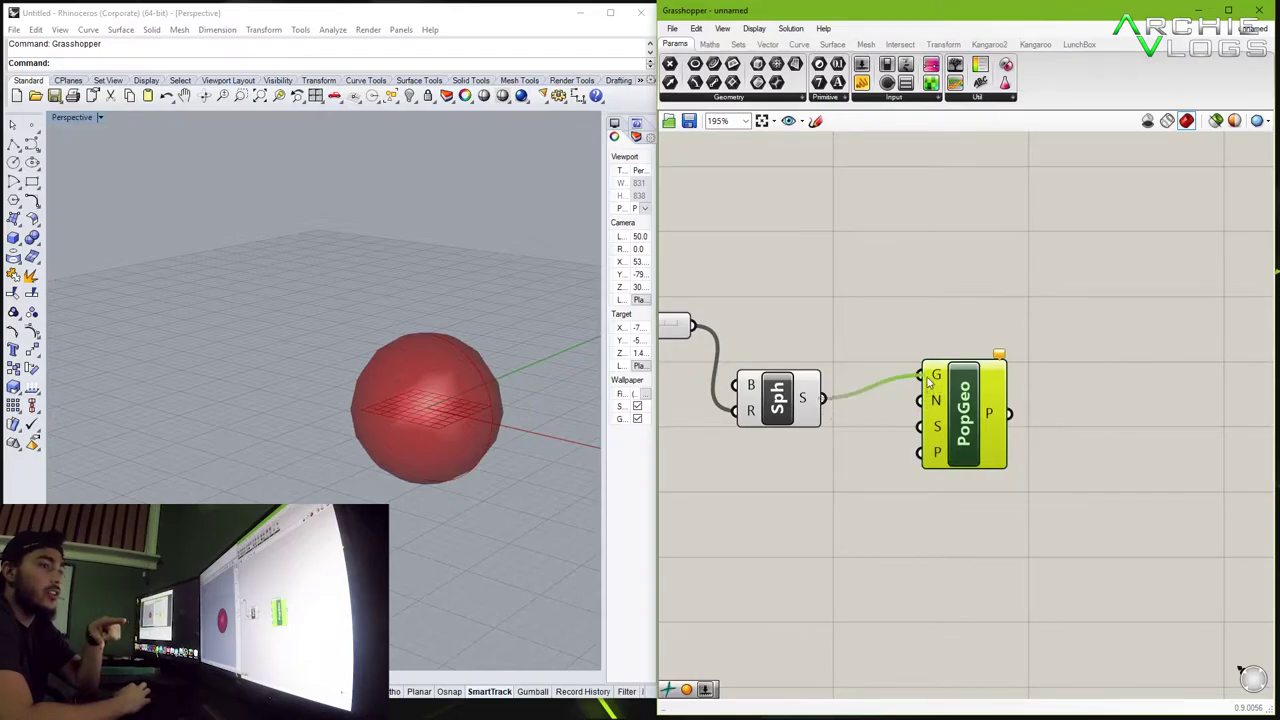
scroll(455, 314, "up", 3)
scroll(462, 390, "down", 2)
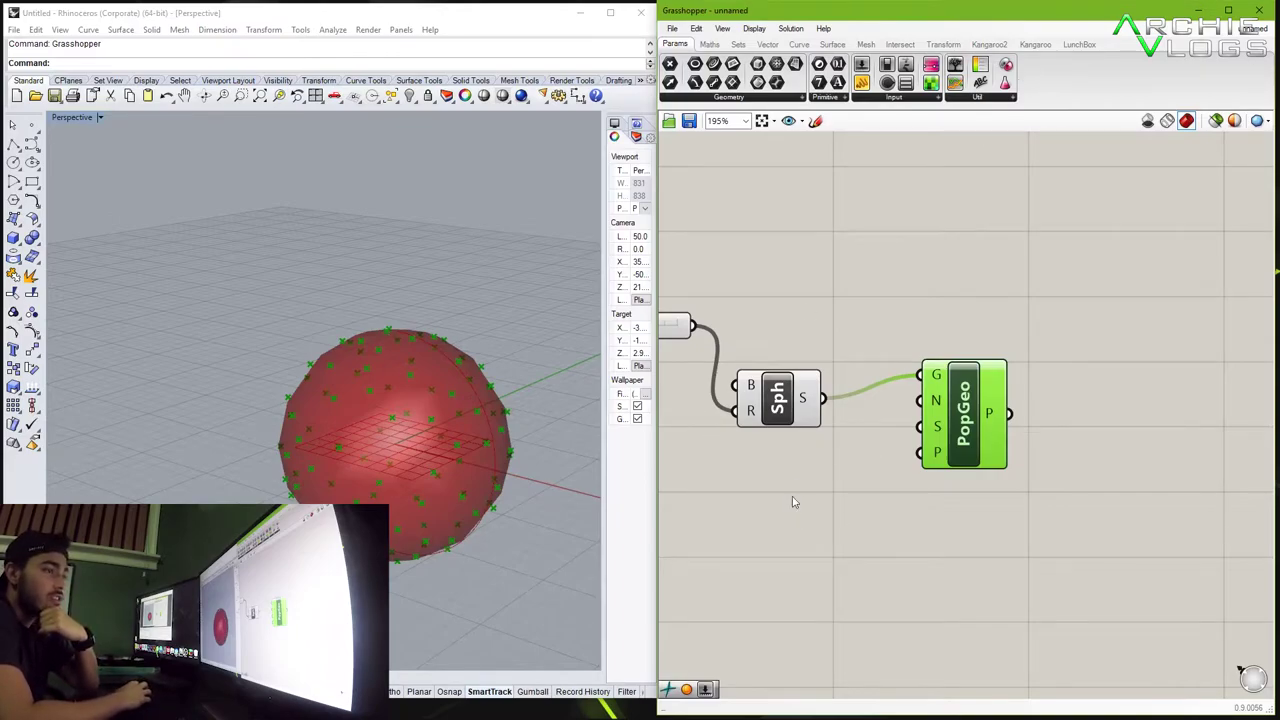
scroll(793, 502, "down", 4)
Copy the Radius slider and paste two copies below the other components.
scroll(760, 470, "up", 4)
scroll(700, 423, "down", 4)
scroll(684, 430, "up", 3)
right_click_drag(684, 430, 838, 452)
scroll(814, 403, "up", 3)
left_click(860, 393)
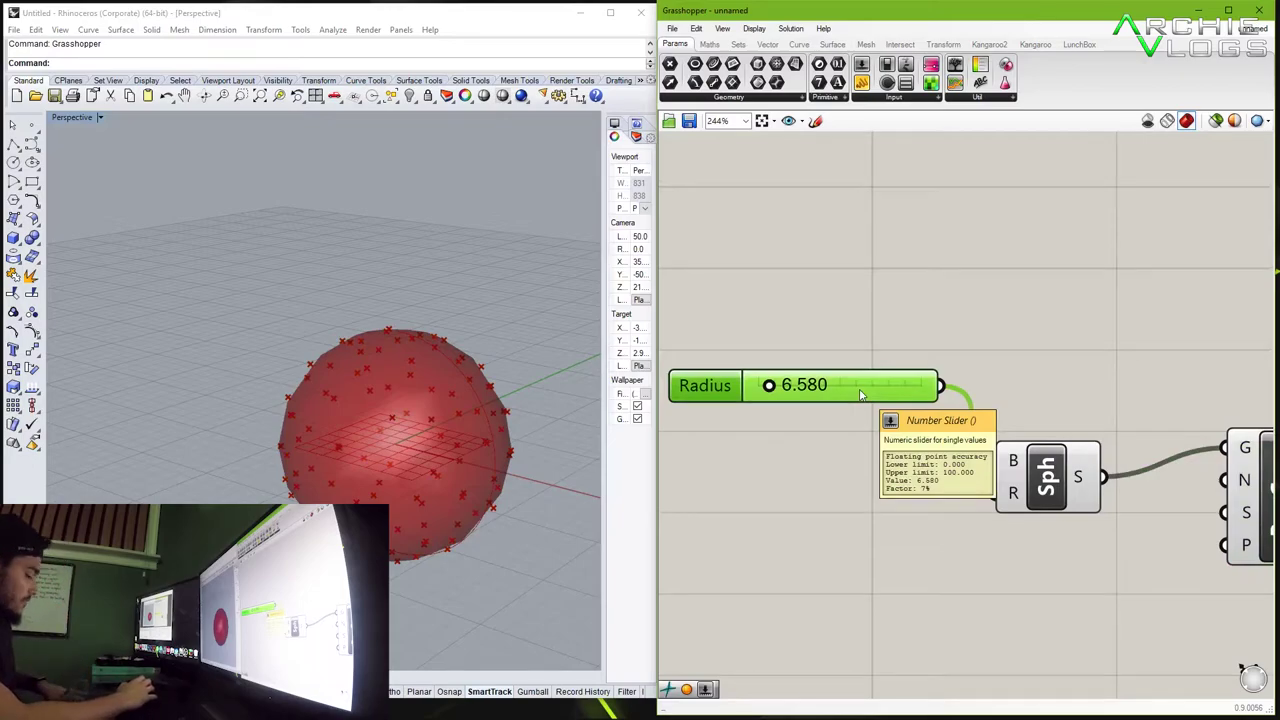
key("ctrl+c")
key("ctrl+v")
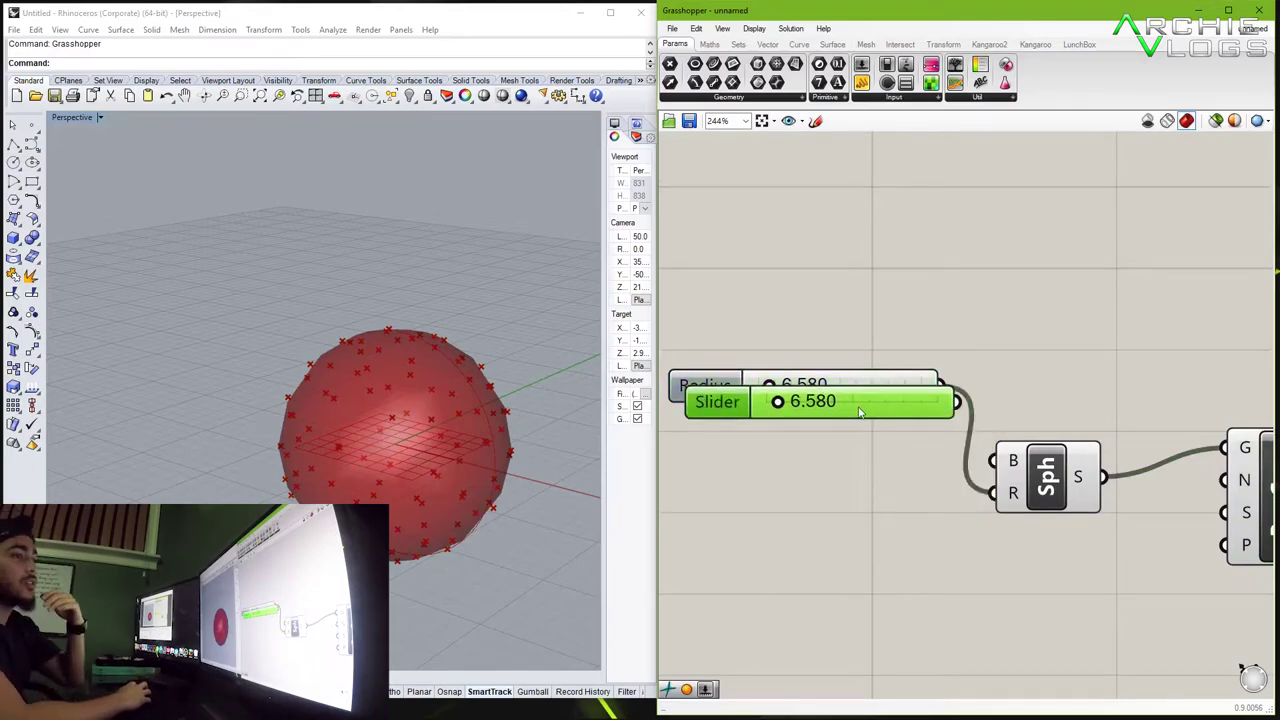
left_click_drag(860, 418, 866, 586)
scroll(993, 553, "down", 4)
scroll(993, 553, "up", 3)
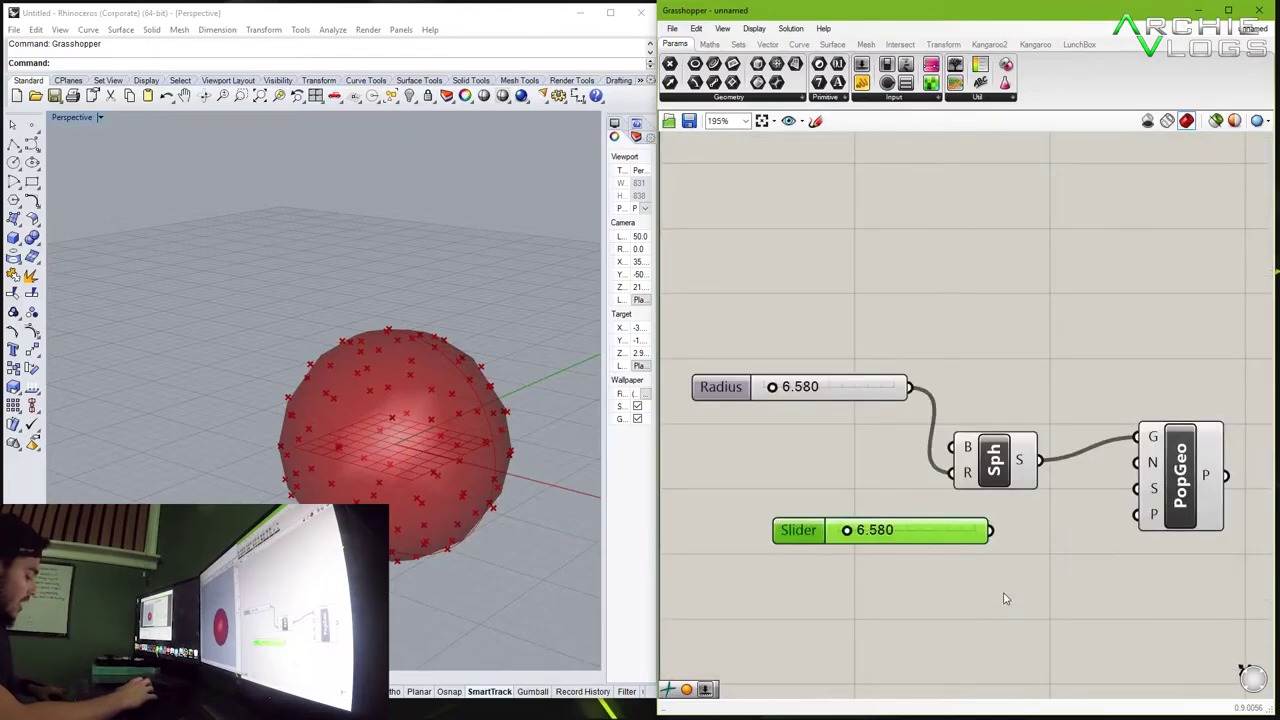
key("ctrl+v")
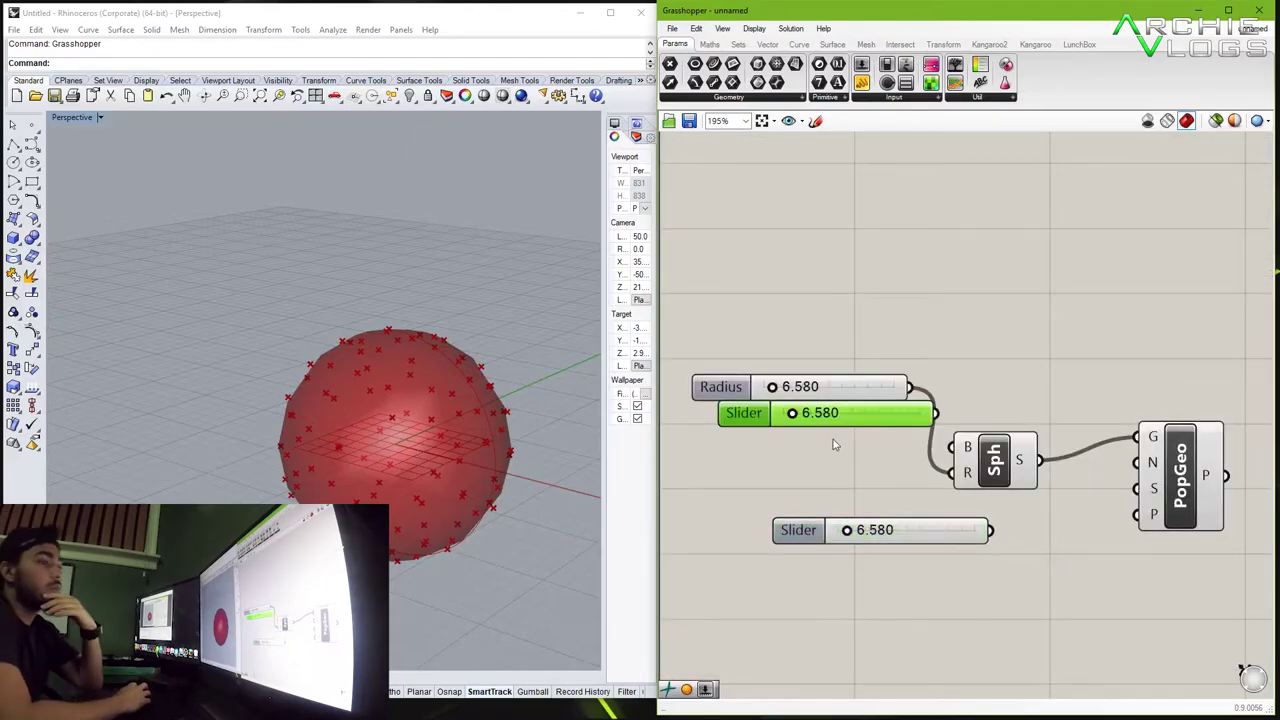
left_click_drag(835, 425, 936, 597)
Line one copy up with PopGeo's N input, wire it in as Count, set 63.745.
left_click(927, 494)
left_click_drag(915, 510, 954, 580)
left_click_drag(1001, 476, 980, 329)
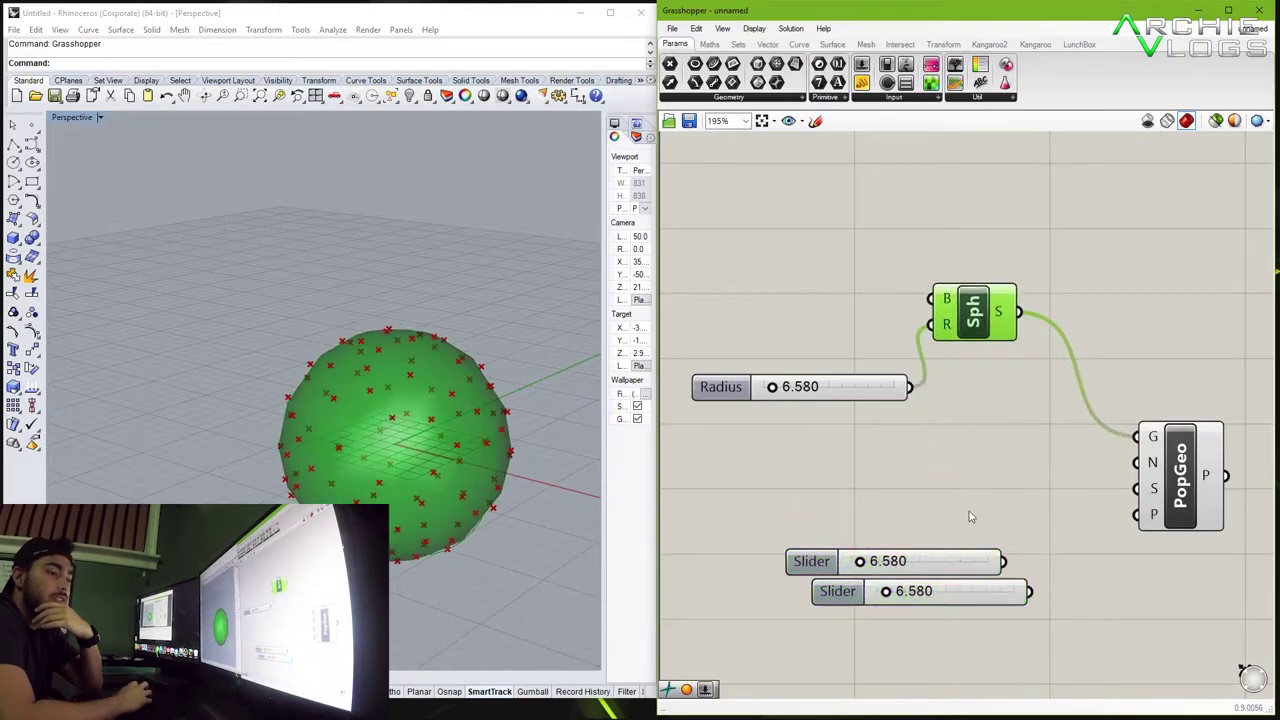
left_click(942, 555)
left_click_drag(942, 555, 969, 476)
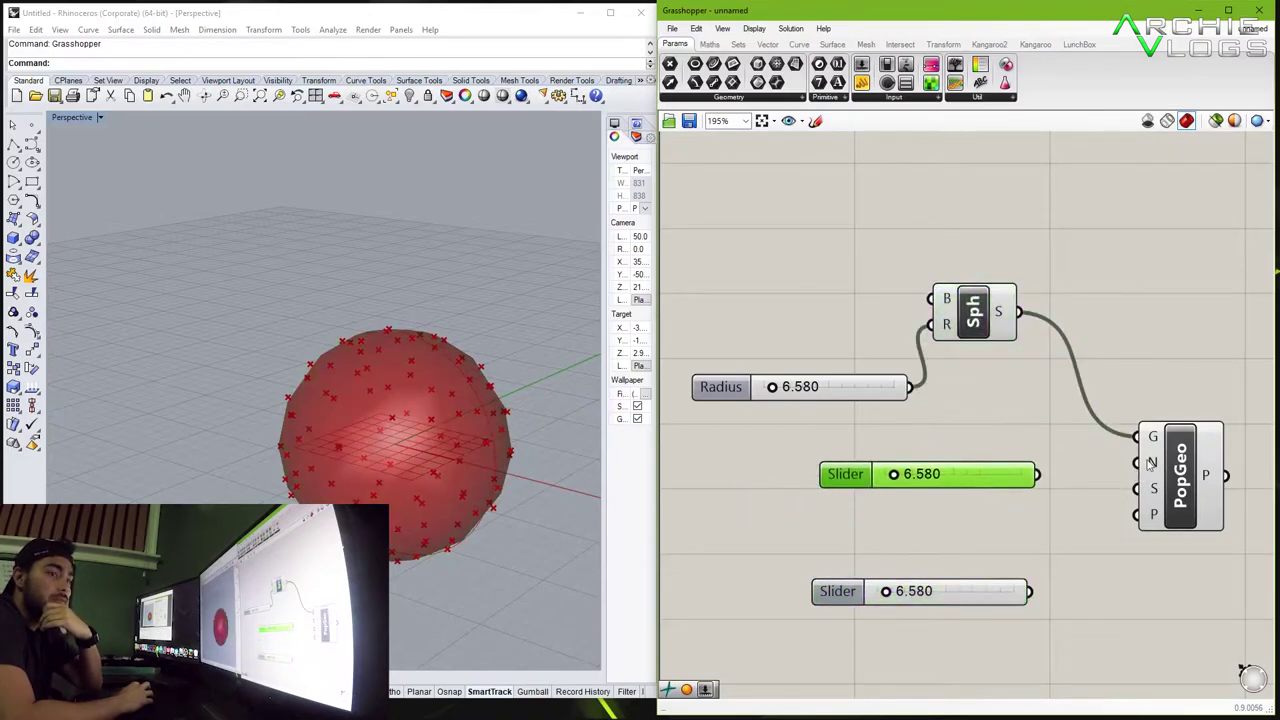
mouse_move(1157, 467)
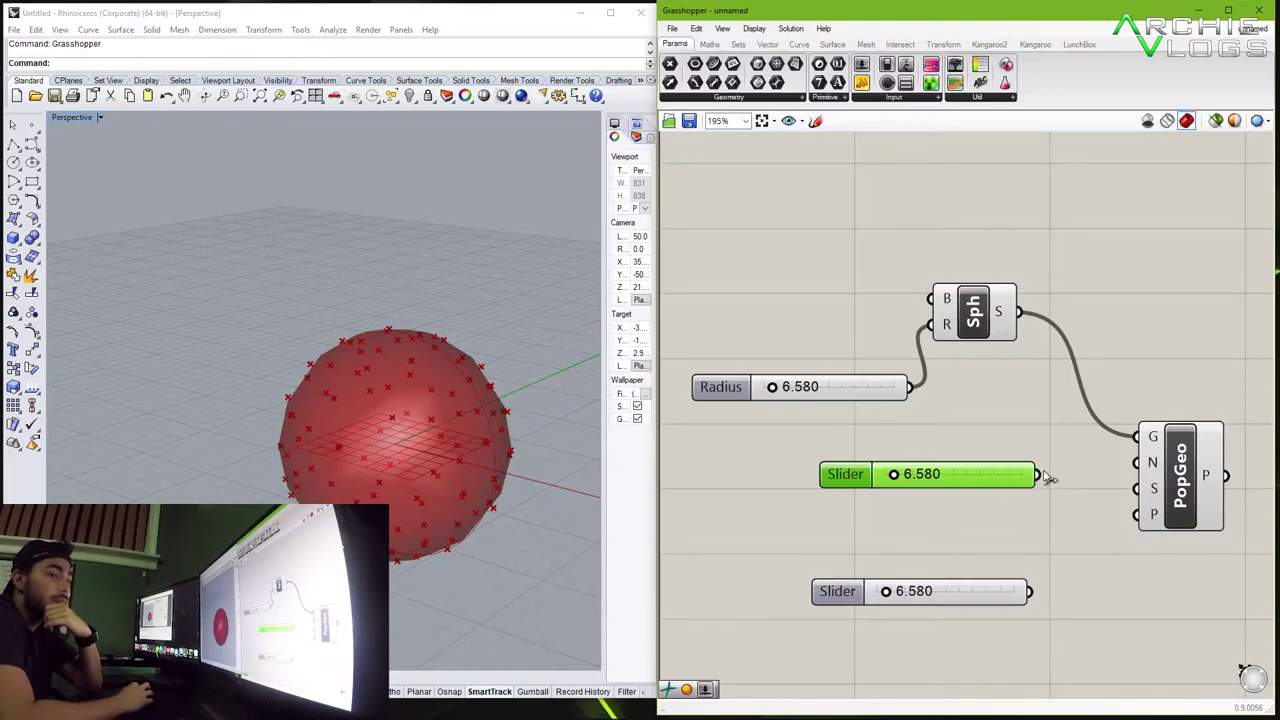
left_click_drag(1039, 476, 1137, 462)
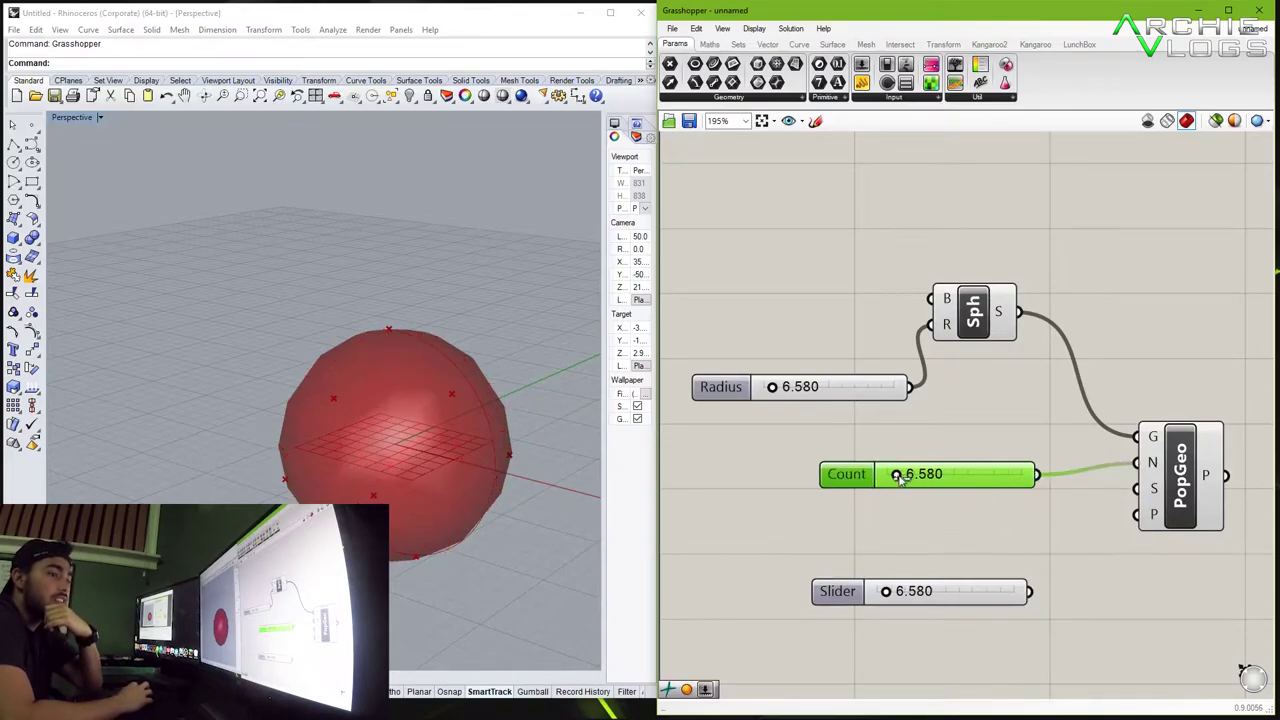
left_click_drag(900, 478, 1068, 484)
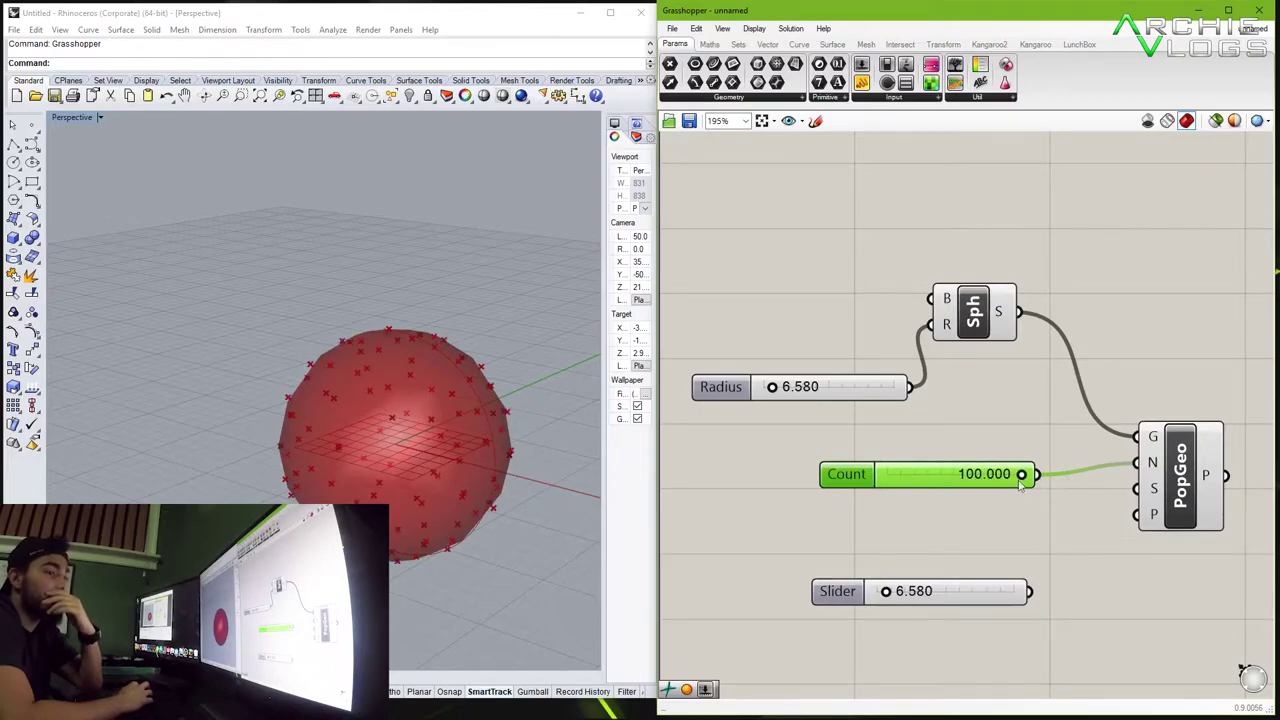
Extend the Count slider's maximum to 200 and drag it up to 200.
right_click(953, 484)
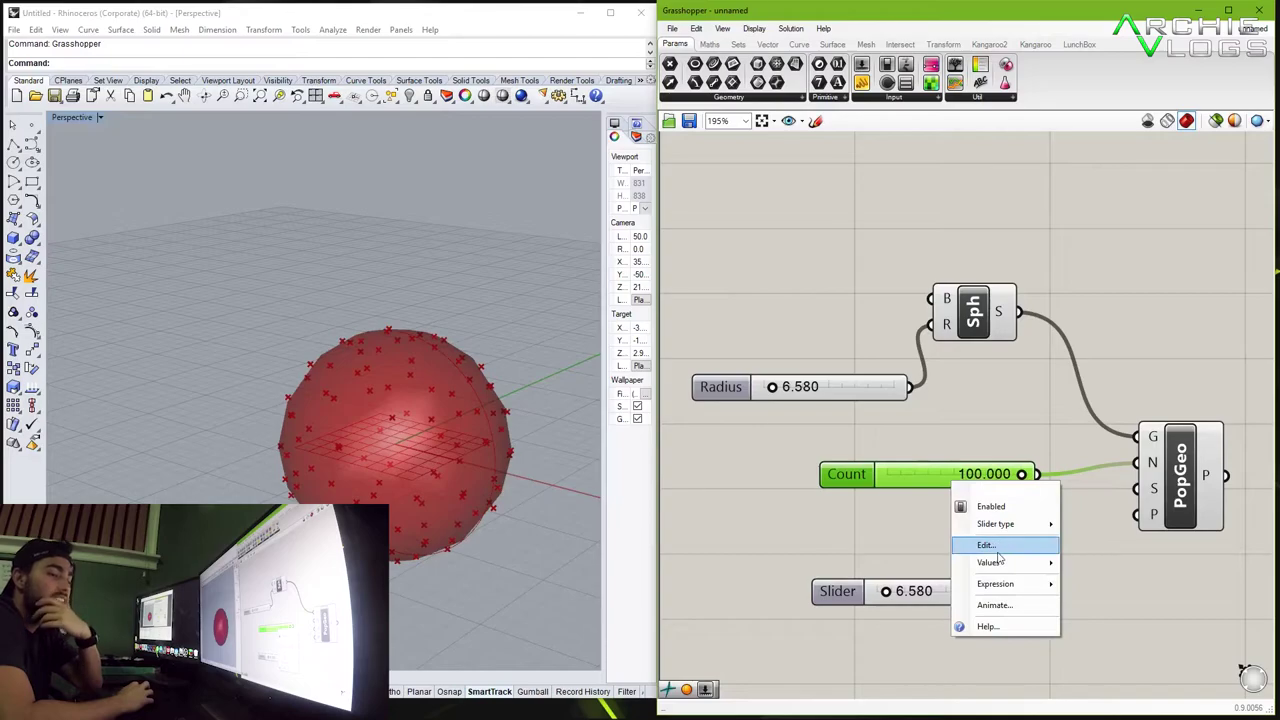
left_click(996, 549)
double_click(1025, 590)
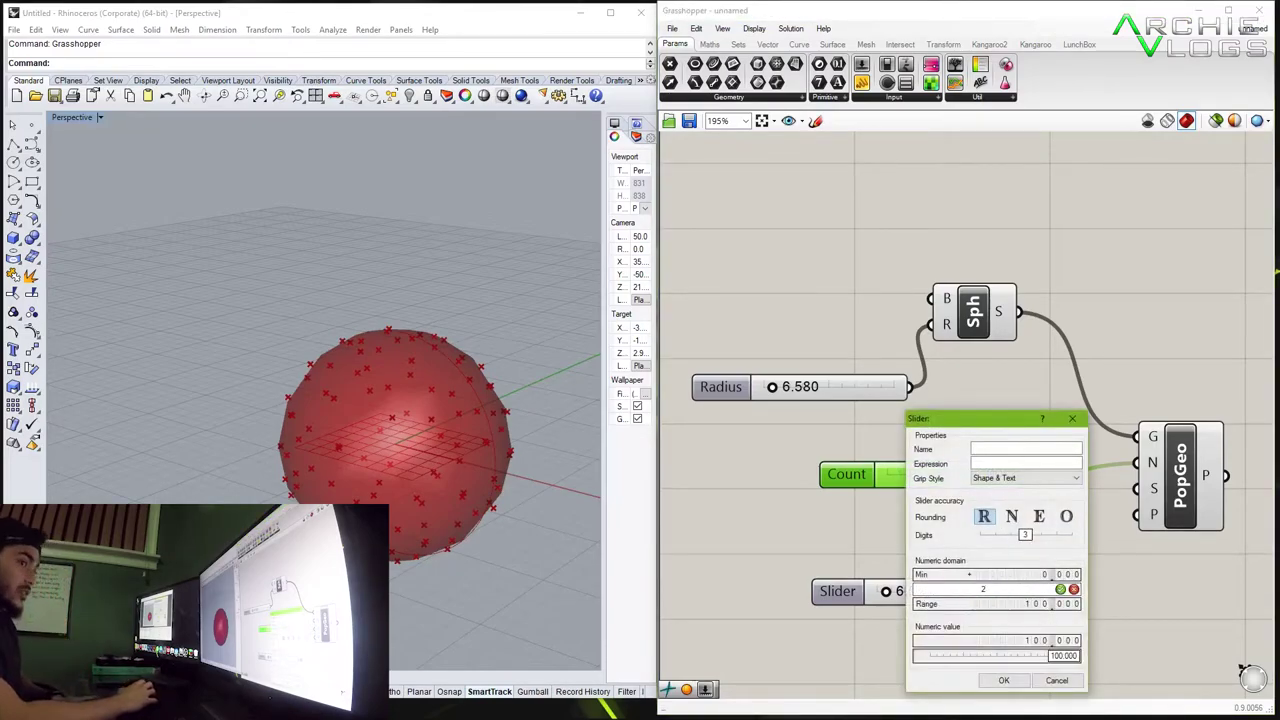
left_click(1004, 680)
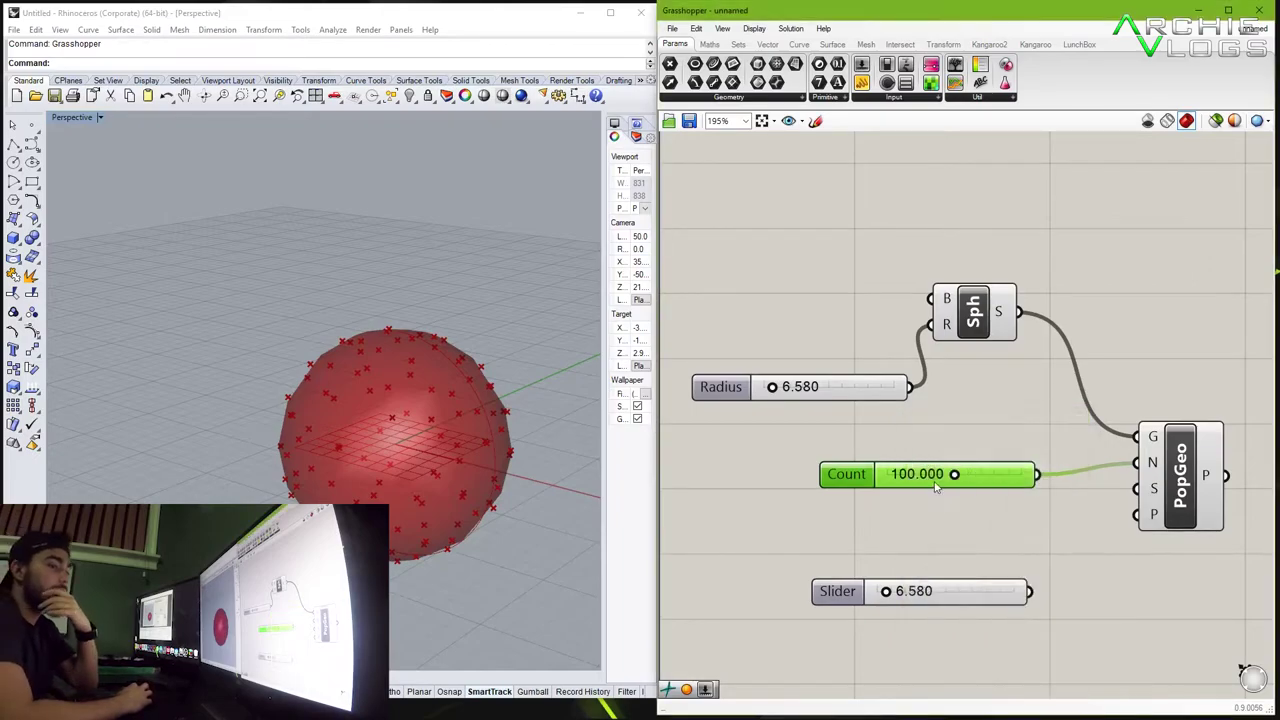
left_click_drag(957, 478, 1048, 488)
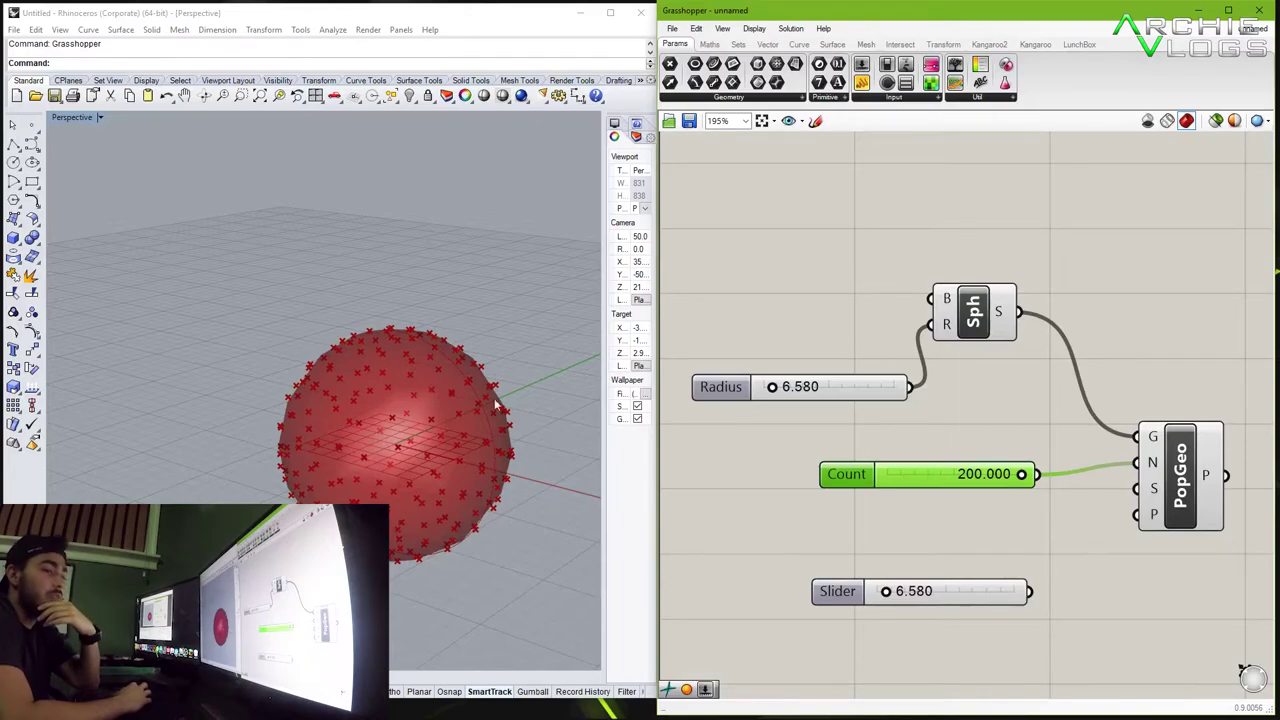
Re-centre the Rhino view on the sphere and move the spare slider toward PopGeo.
scroll(401, 424, "up", 5)
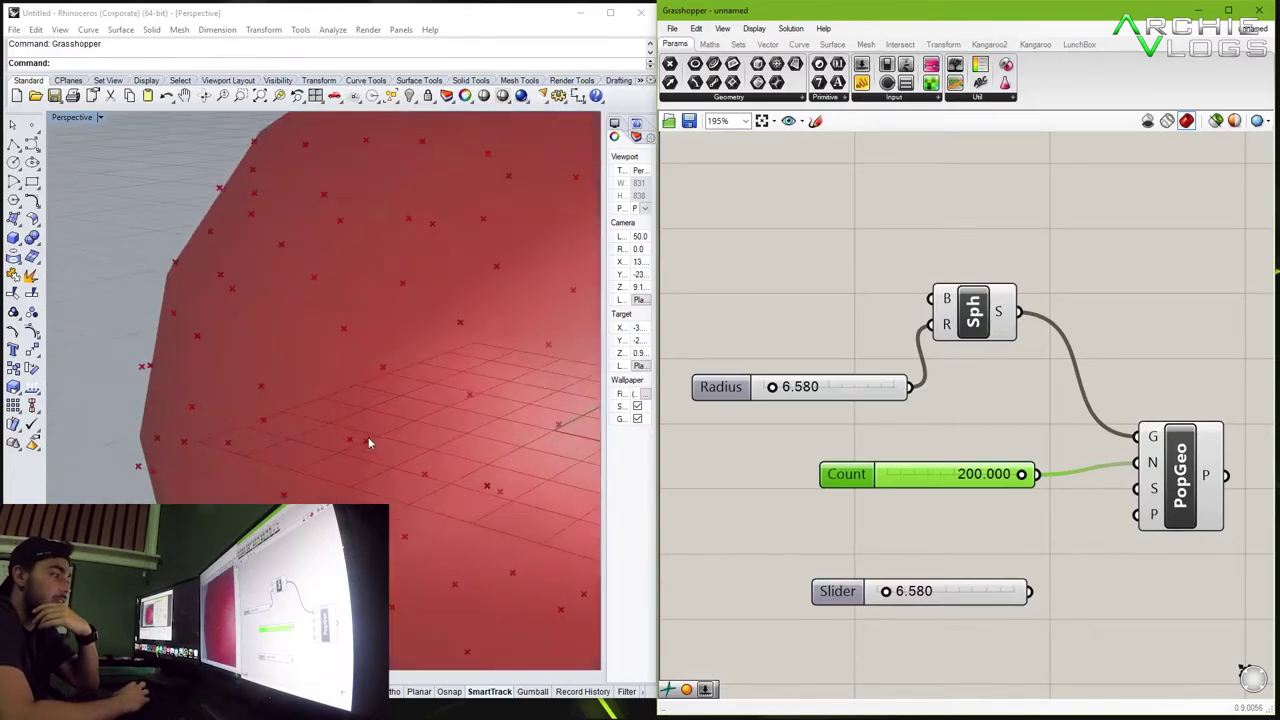
scroll(442, 489, "down", 5)
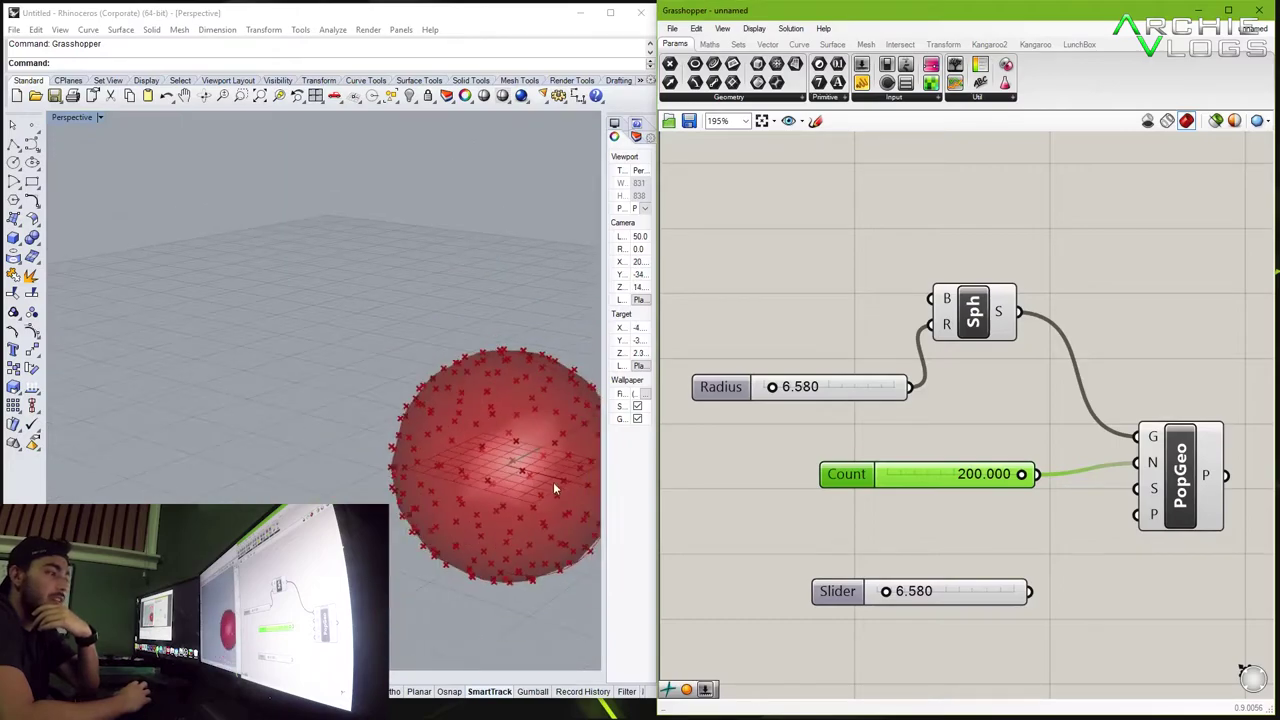
key("ctrl+shift+e")
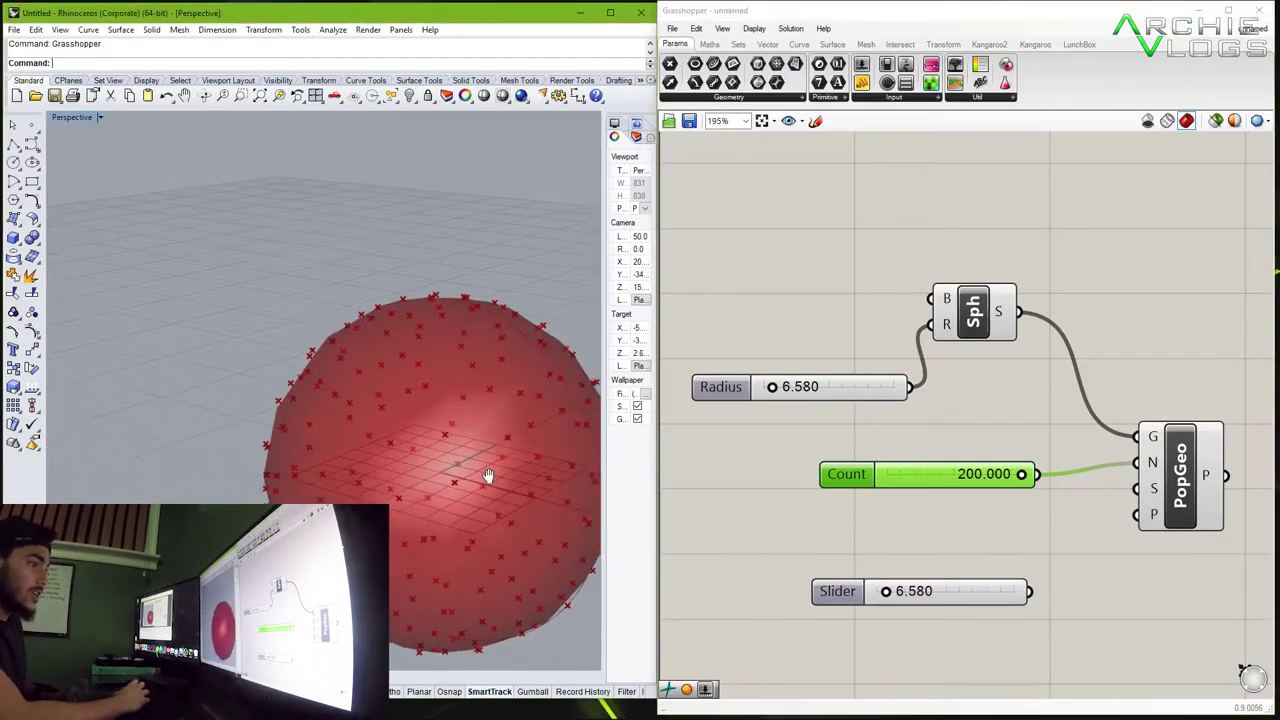
left_click_drag(1000, 592, 1143, 490)
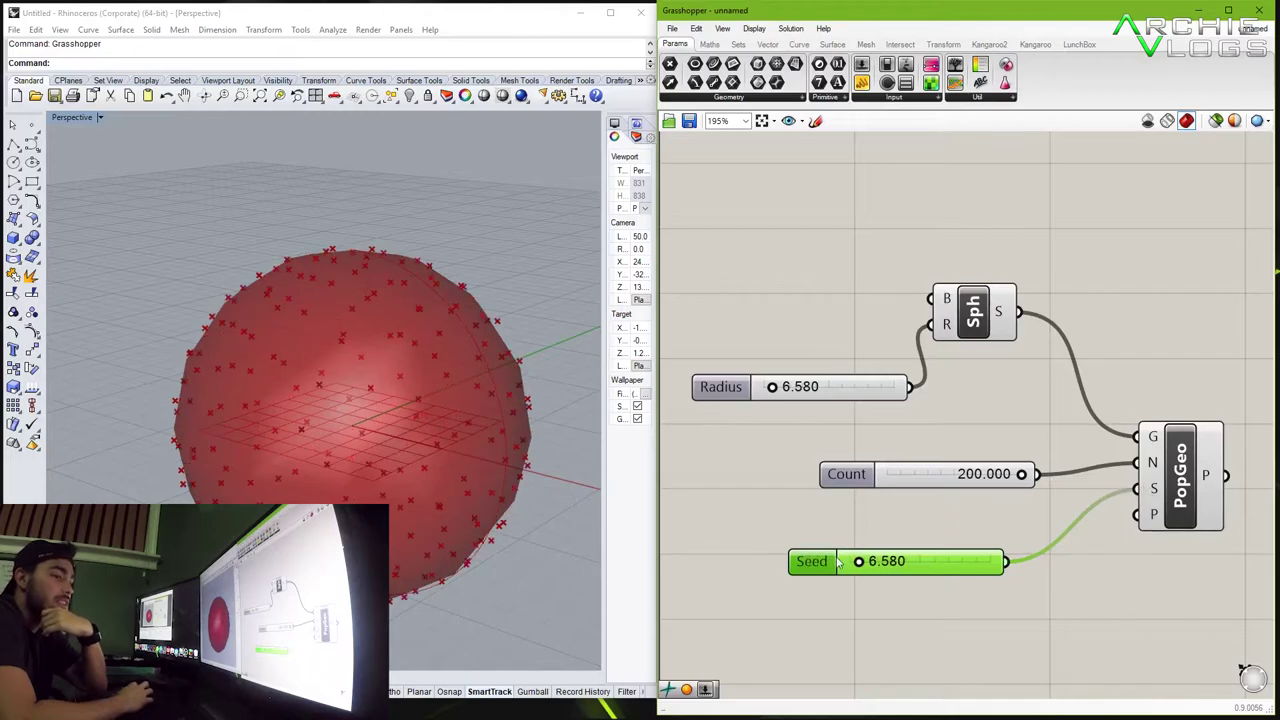
Set the Seed slider to 28.387 to redistribute the 200 points on the sphere.
left_click_drag(860, 563, 891, 563)
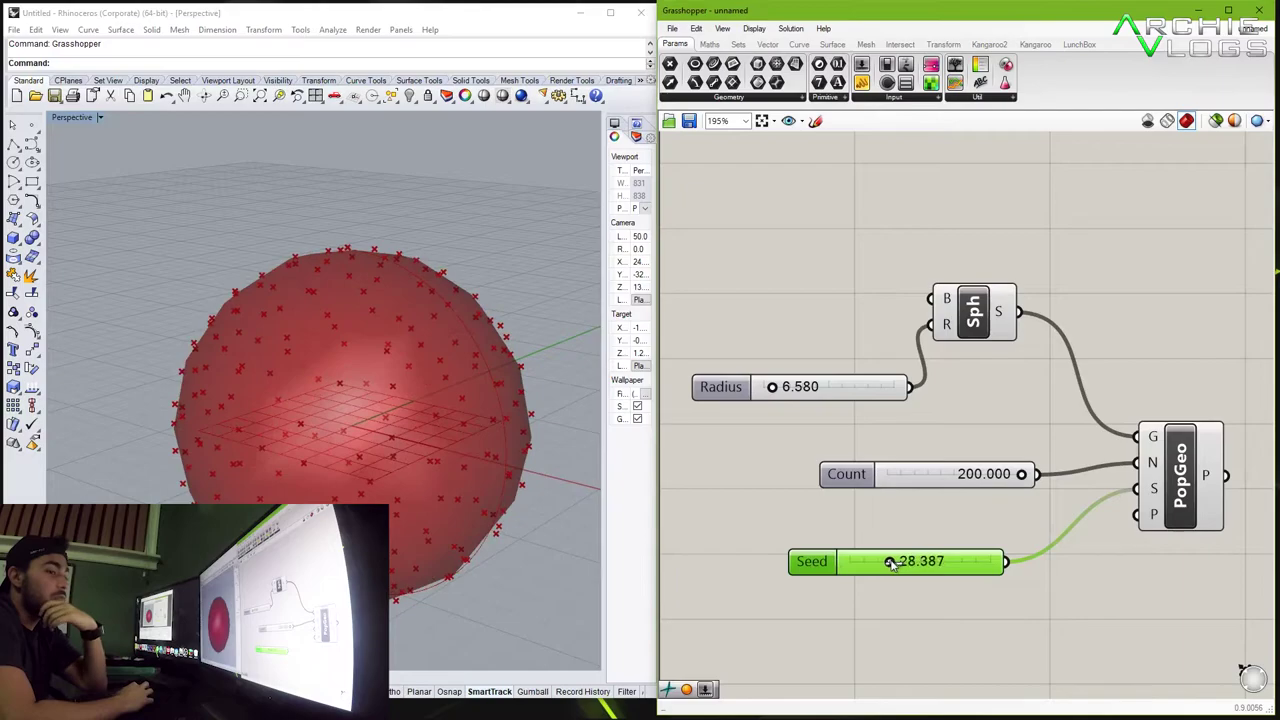
scroll(891, 563, "down", 2)
right_click_drag(1090, 500, 900, 480)
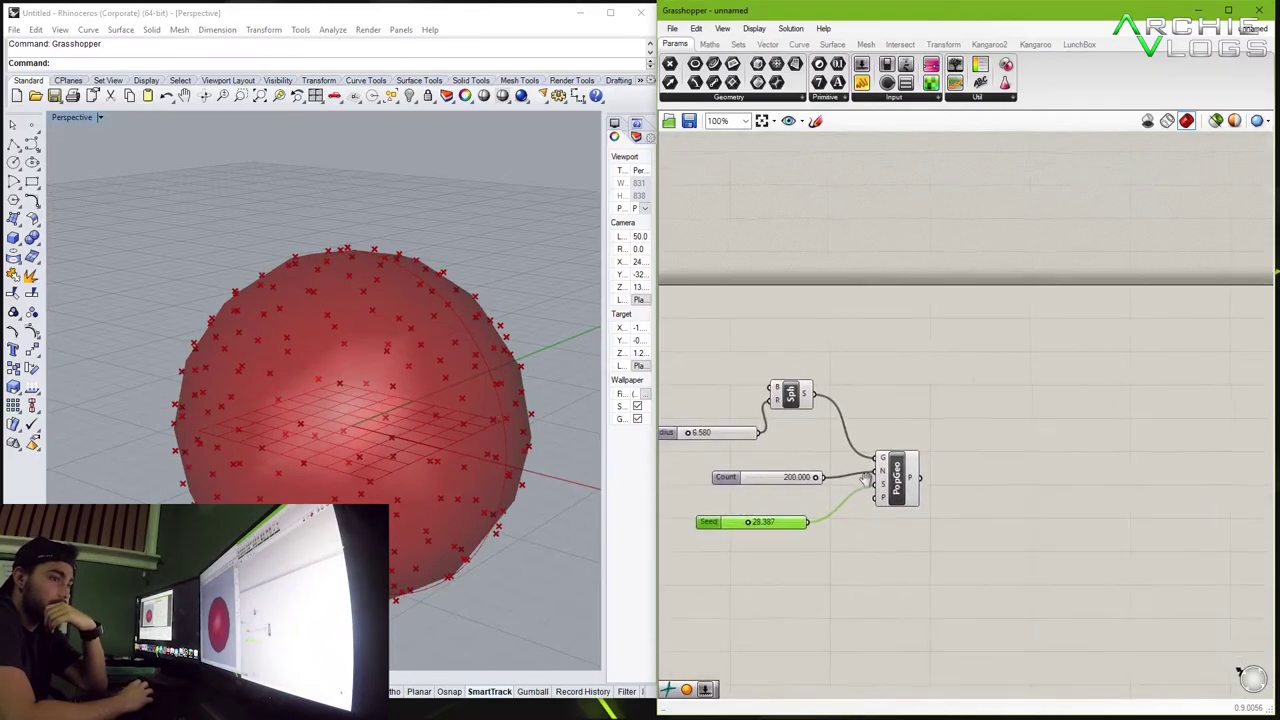
scroll(958, 470, "up", 1)
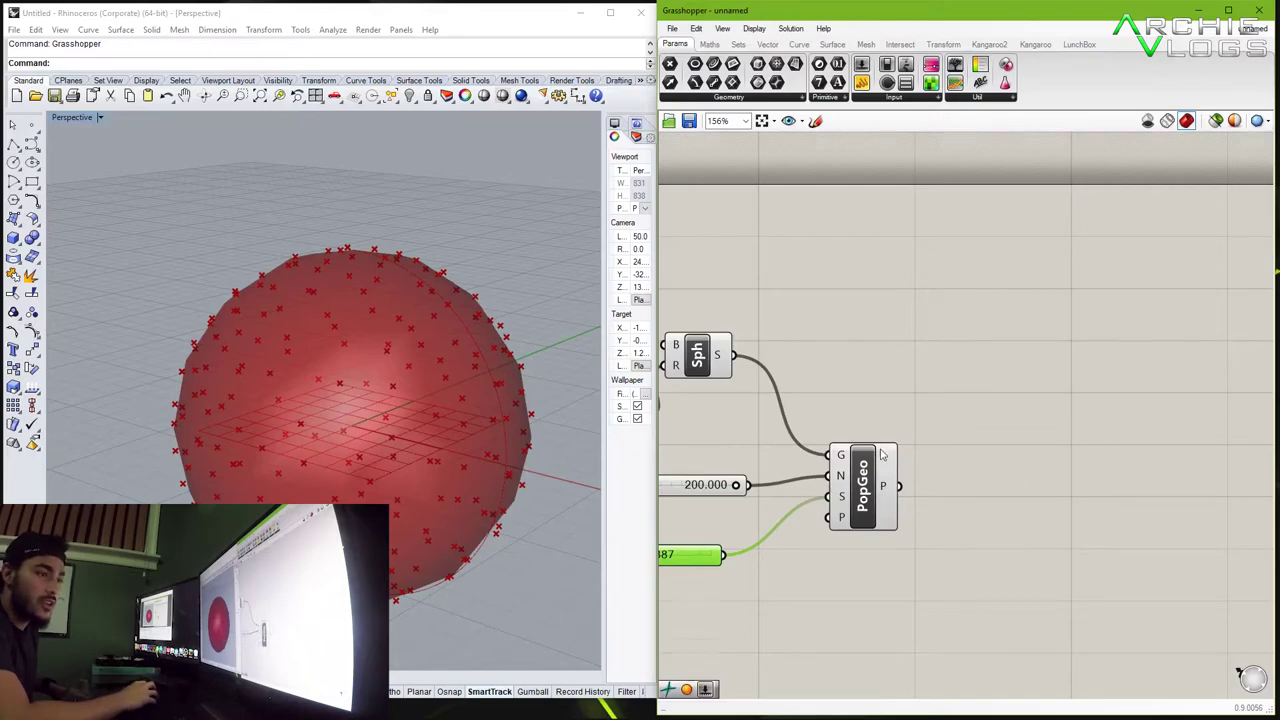
scroll(881, 430, "up", 3)
Add a second Sphere component to the right of PopGeo.
middle_click(1000, 508)
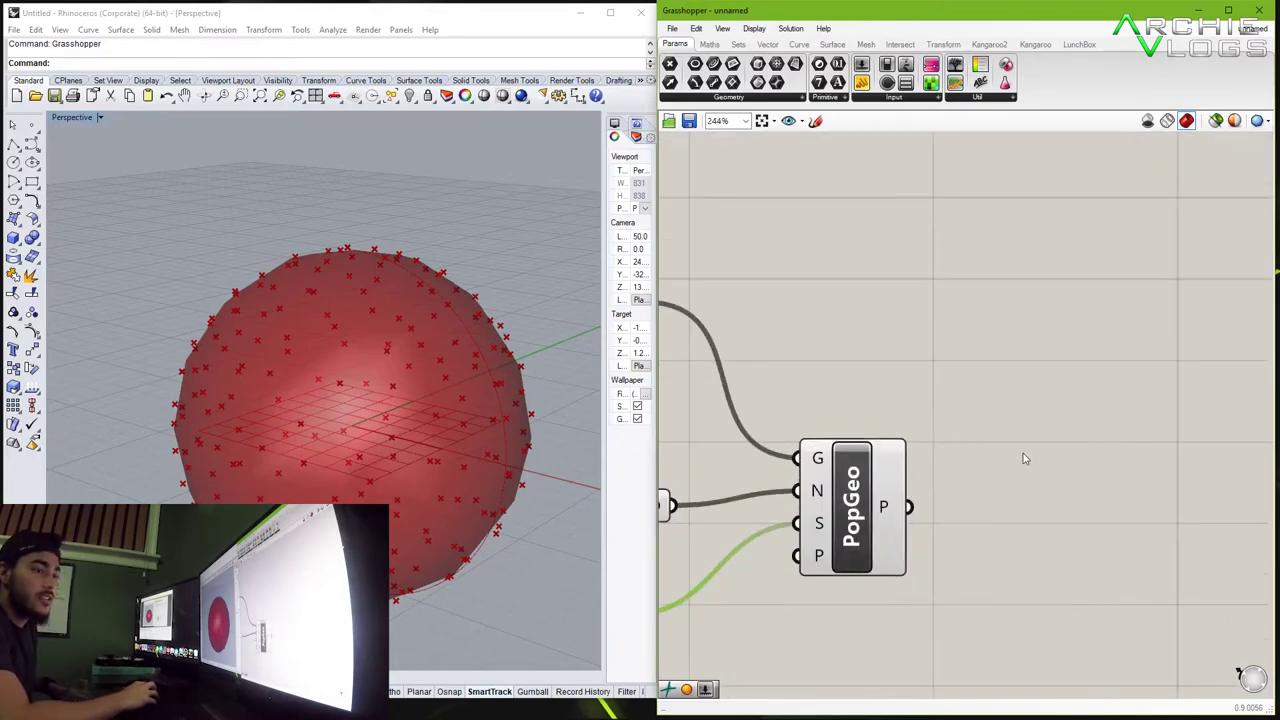
scroll(1023, 453, "down", 5)
double_click(1065, 496)
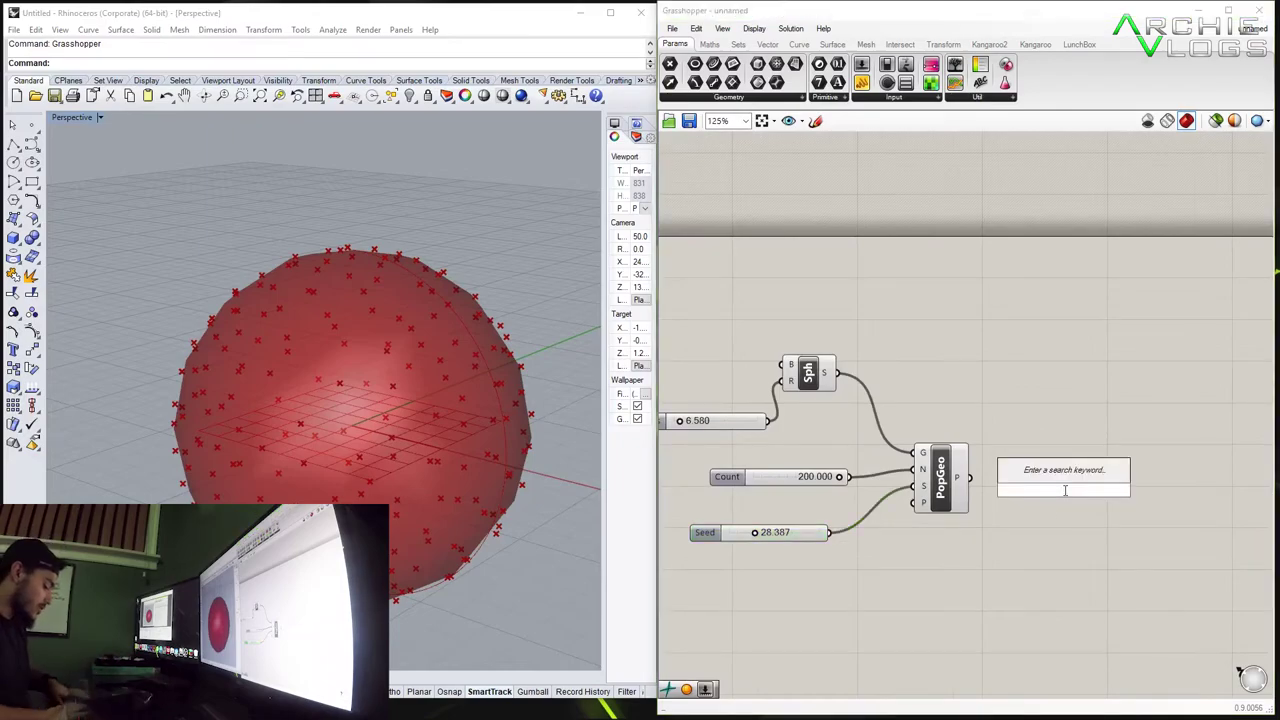
type("sphere")
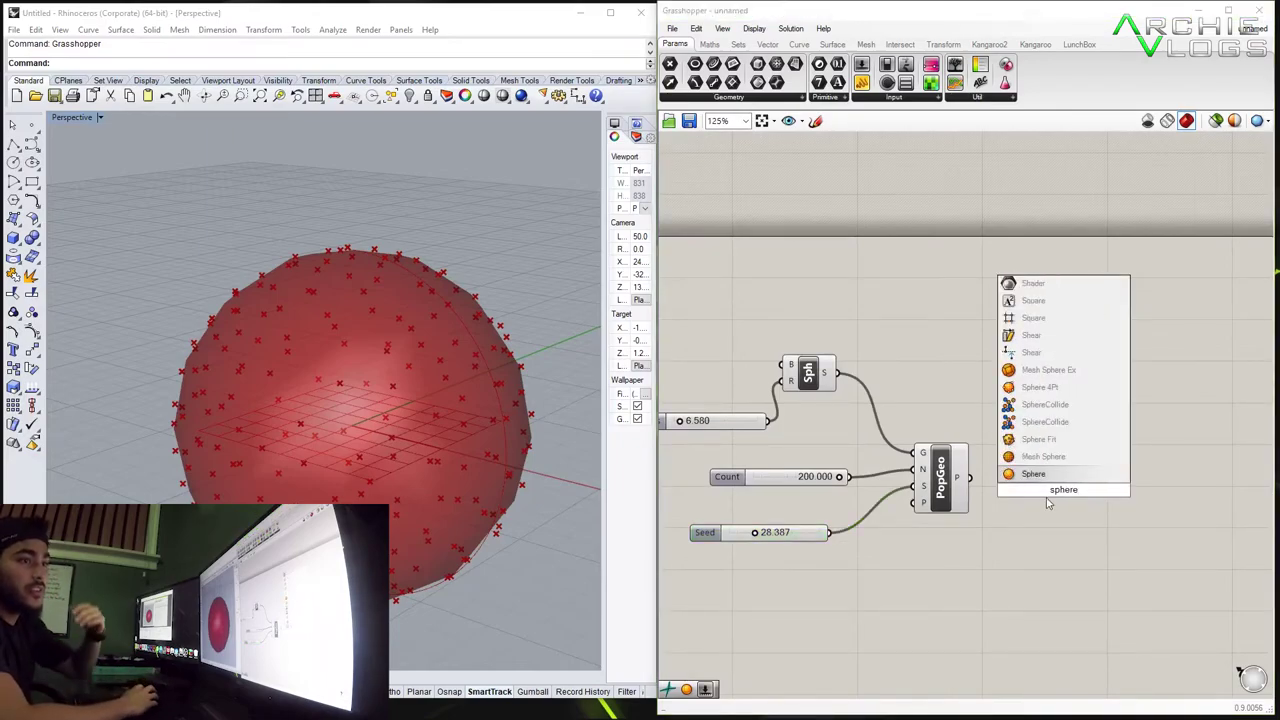
key("Return")
left_click_drag(1047, 484, 1060, 472)
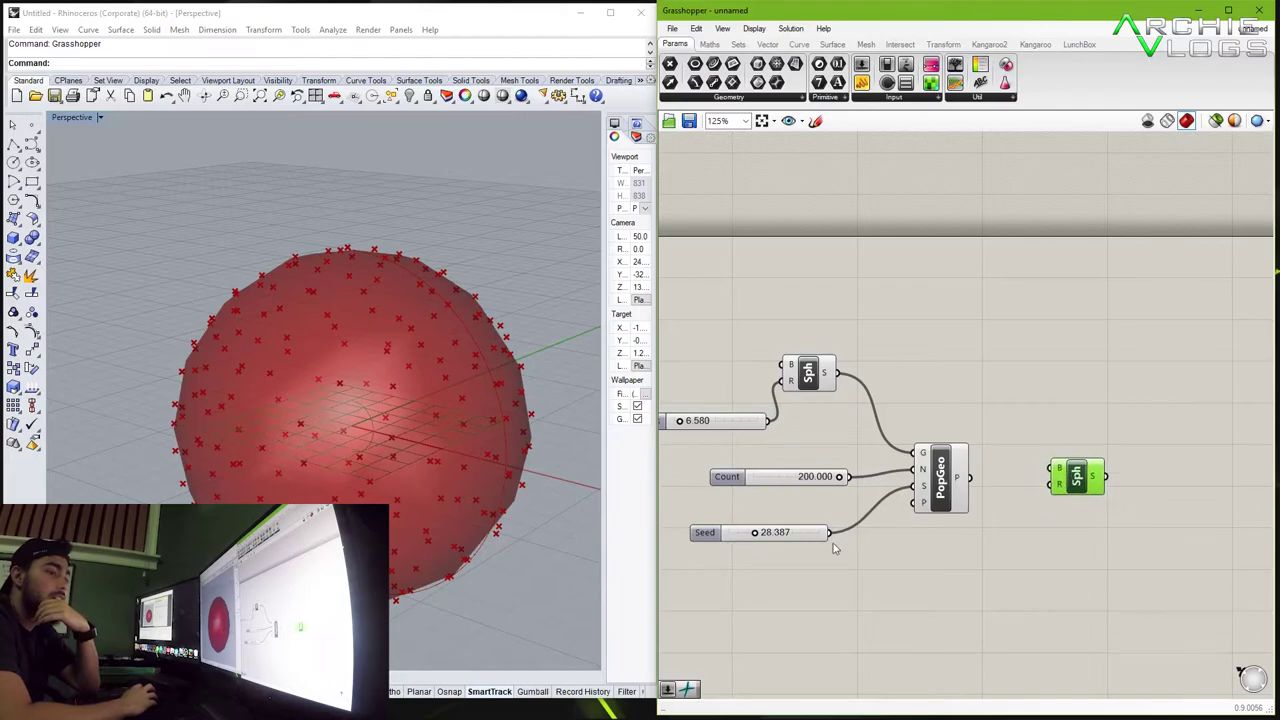
Duplicate the Seed slider and wire the copy into the new Sphere's R input.
right_click(783, 537)
left_click(770, 568)
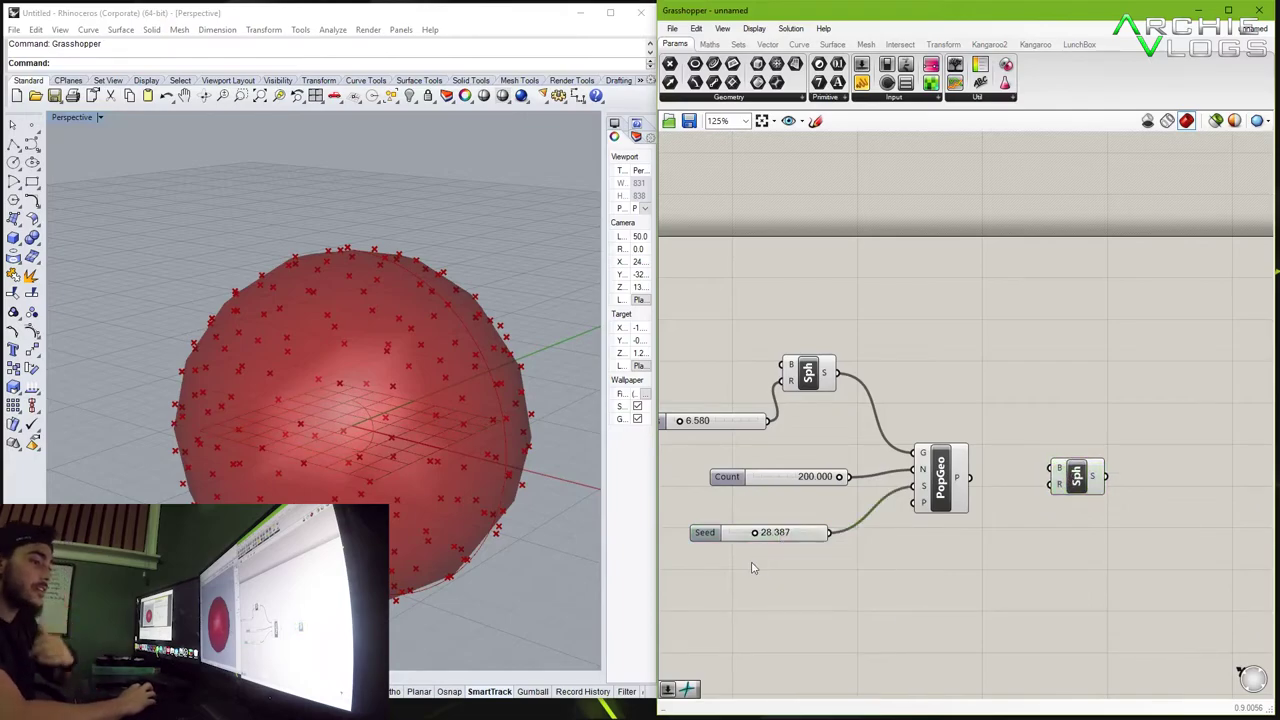
left_click(760, 541)
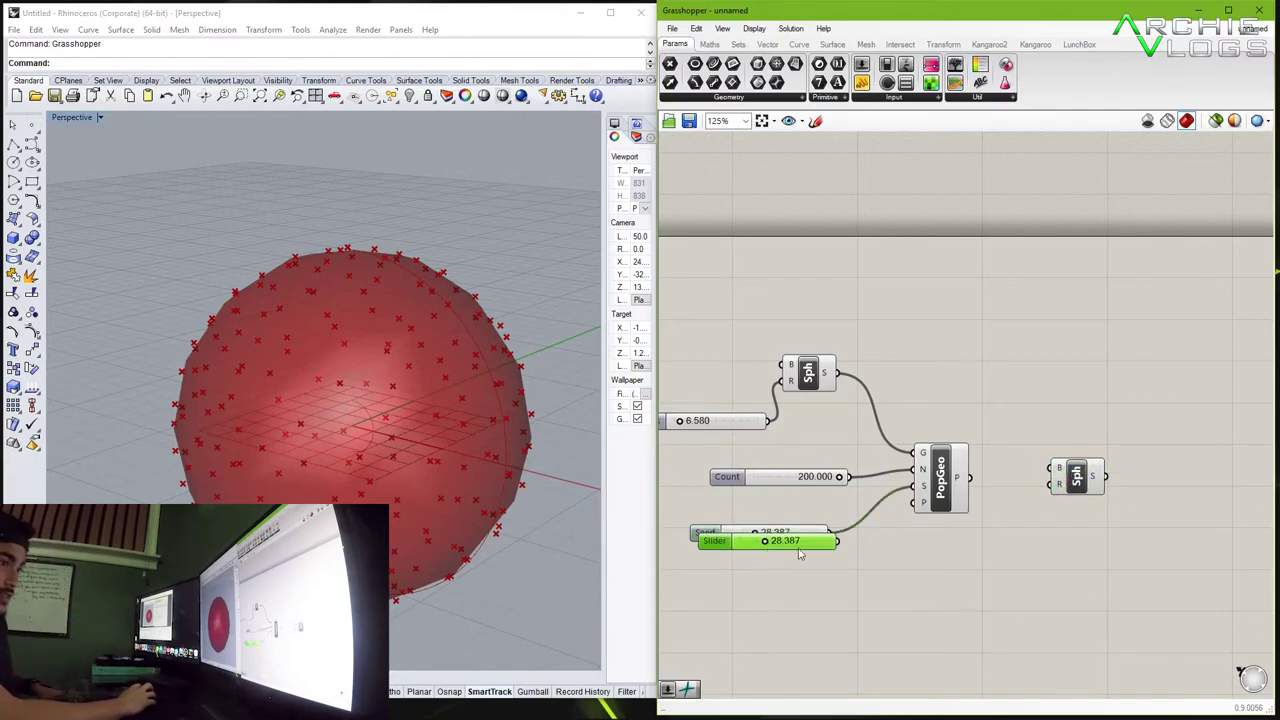
key("ctrl+c")
key("ctrl+v")
mouse_move(936, 584)
left_mouse_down()
mouse_move(950, 561)
mouse_move(962, 566)
mouse_move(929, 564)
left_mouse_up()
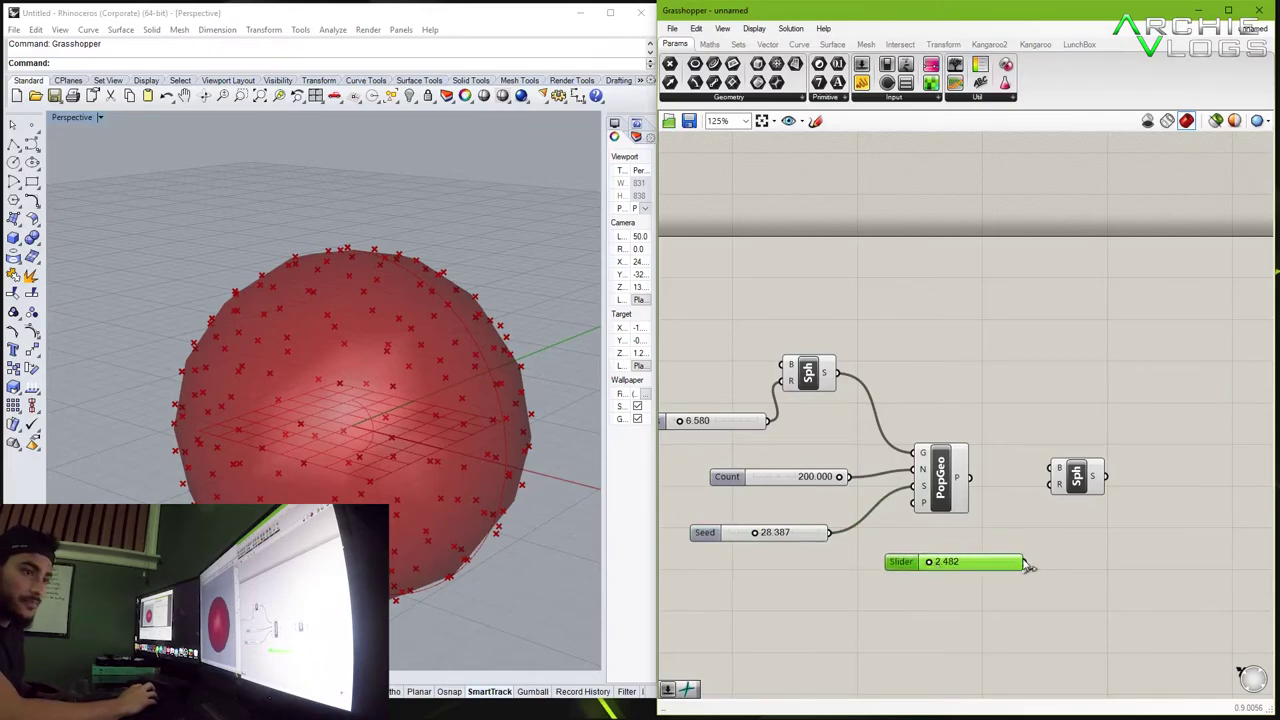
left_click_drag(1024, 562, 1048, 485)
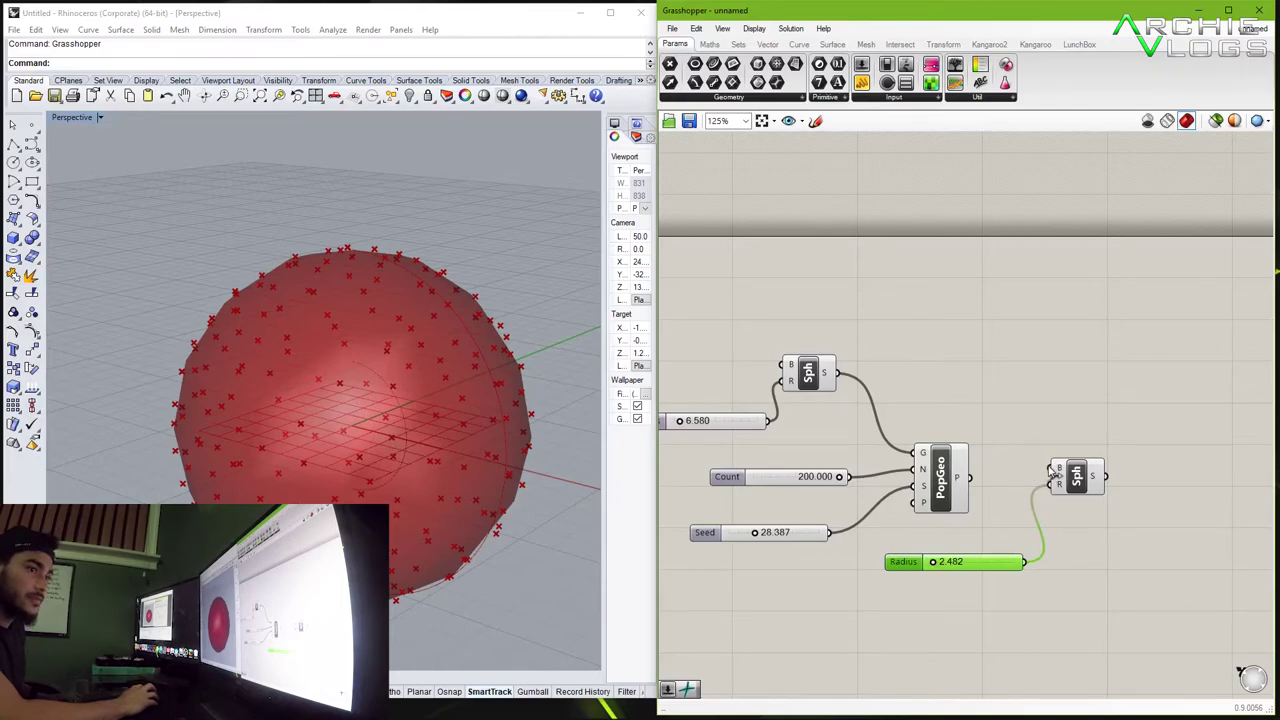
Feed PopGeo's P points into the Sphere's B input and set the radius to 0.921.
left_click_drag(1052, 470, 972, 478)
left_click_drag(935, 563, 932, 565)
scroll(933, 565, "up", 8)
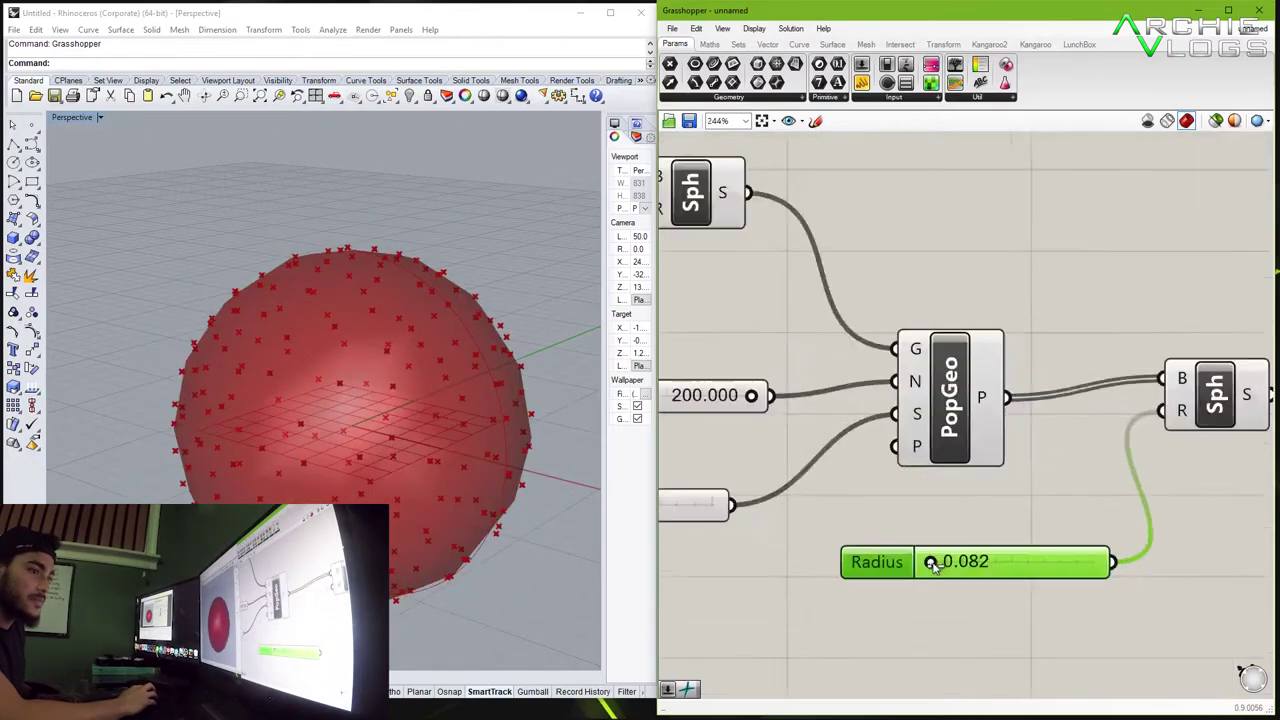
left_click_drag(926, 563, 932, 565)
left_click(983, 449)
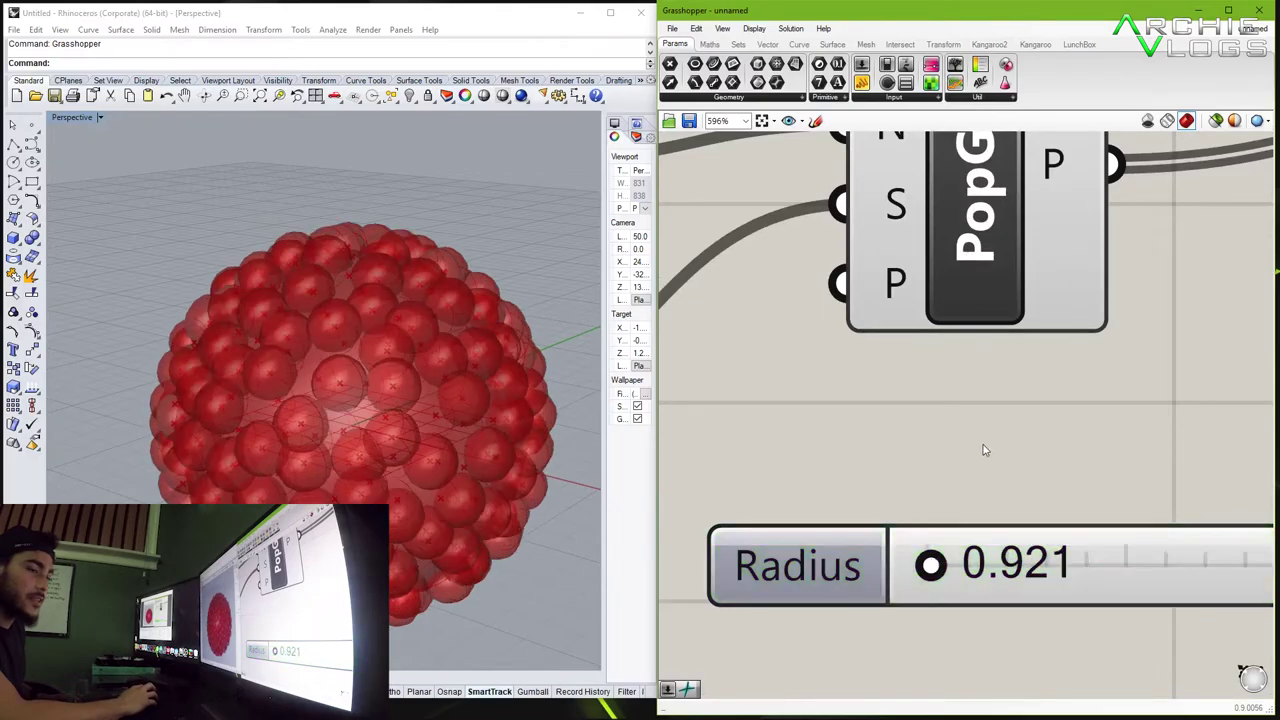
scroll(981, 448, "down", 6)
scroll(980, 448, "down", 2)
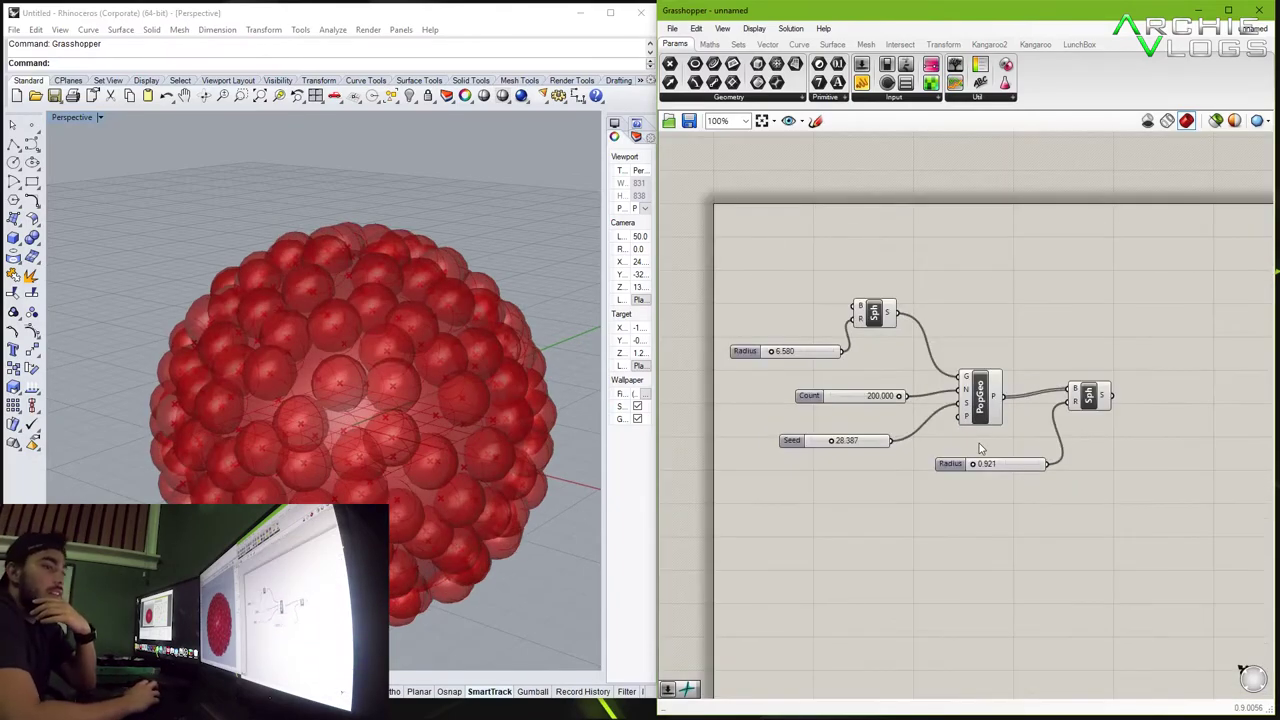
scroll(972, 420, "up", 3)
scroll(967, 395, "down", 1)
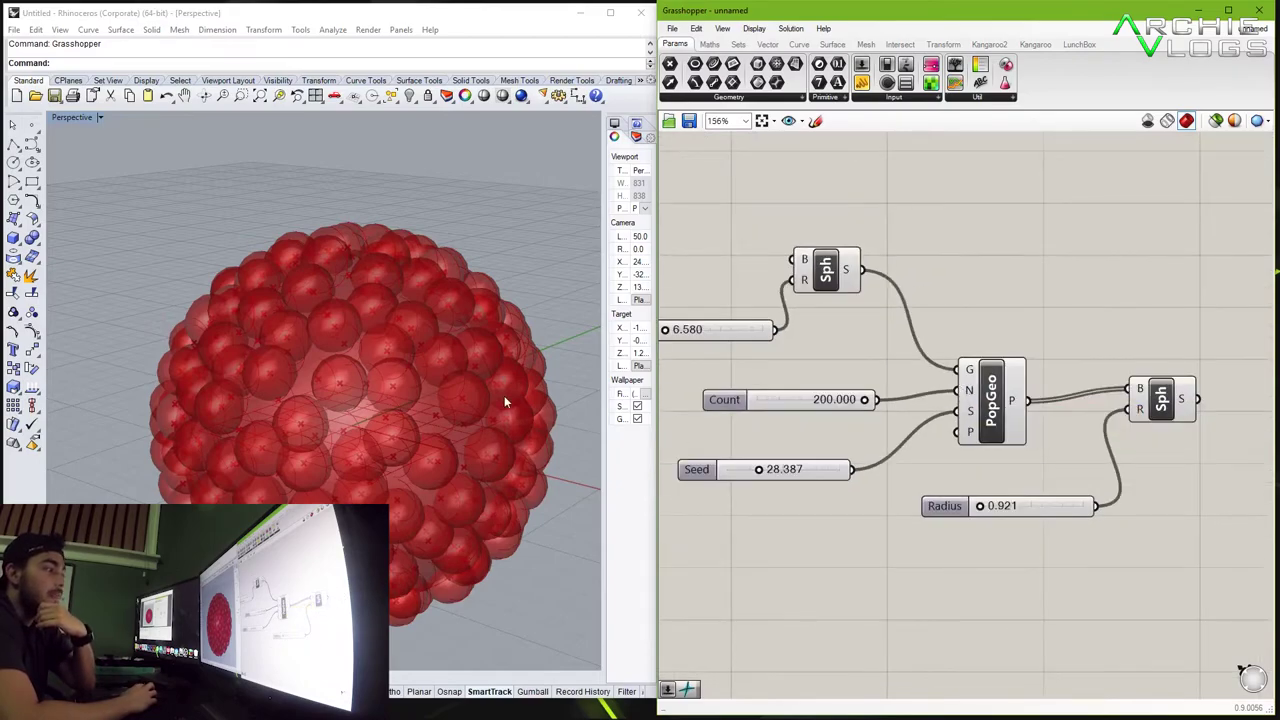
scroll(504, 397, "down", 3)
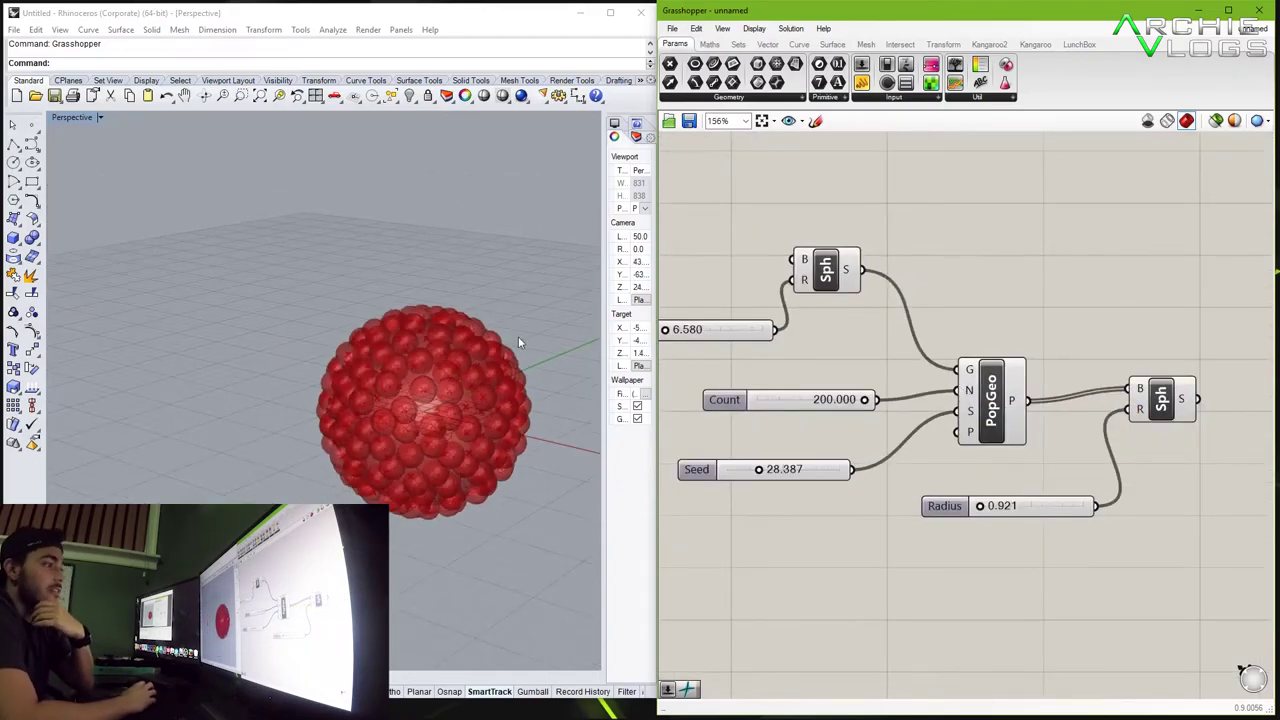
scroll(519, 339, "up", 3)
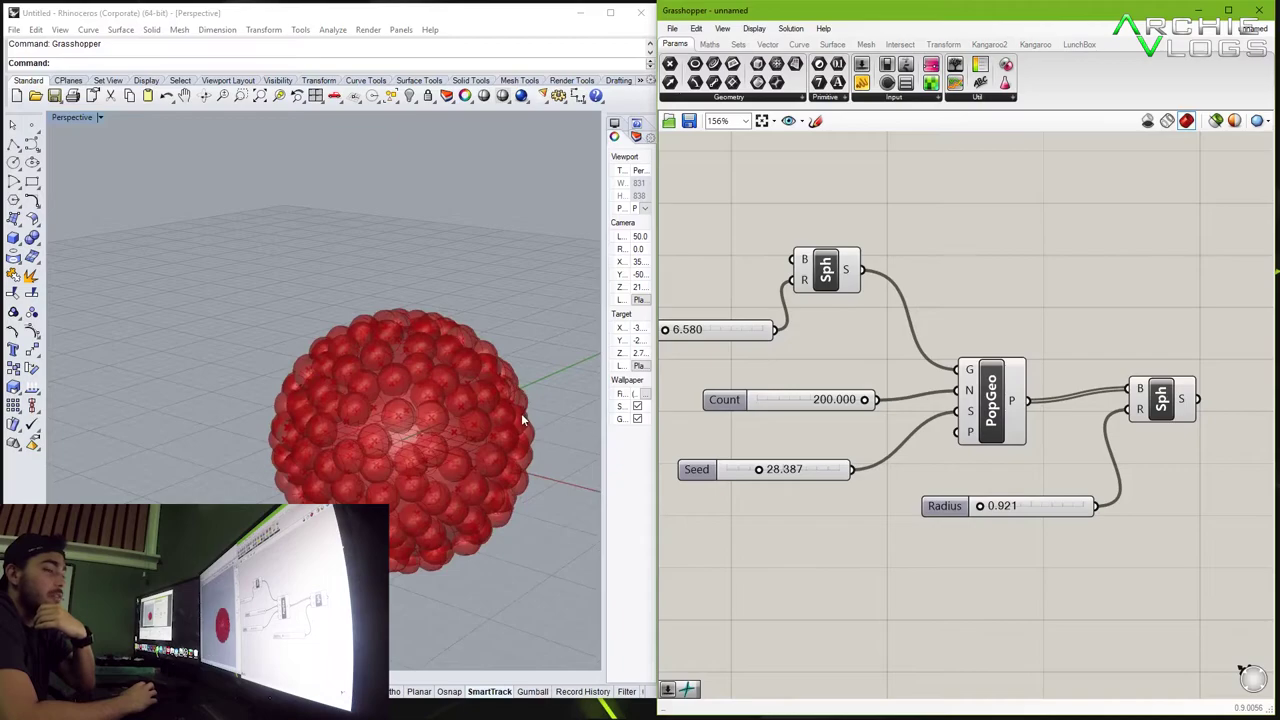
scroll(521, 413, "down", 1)
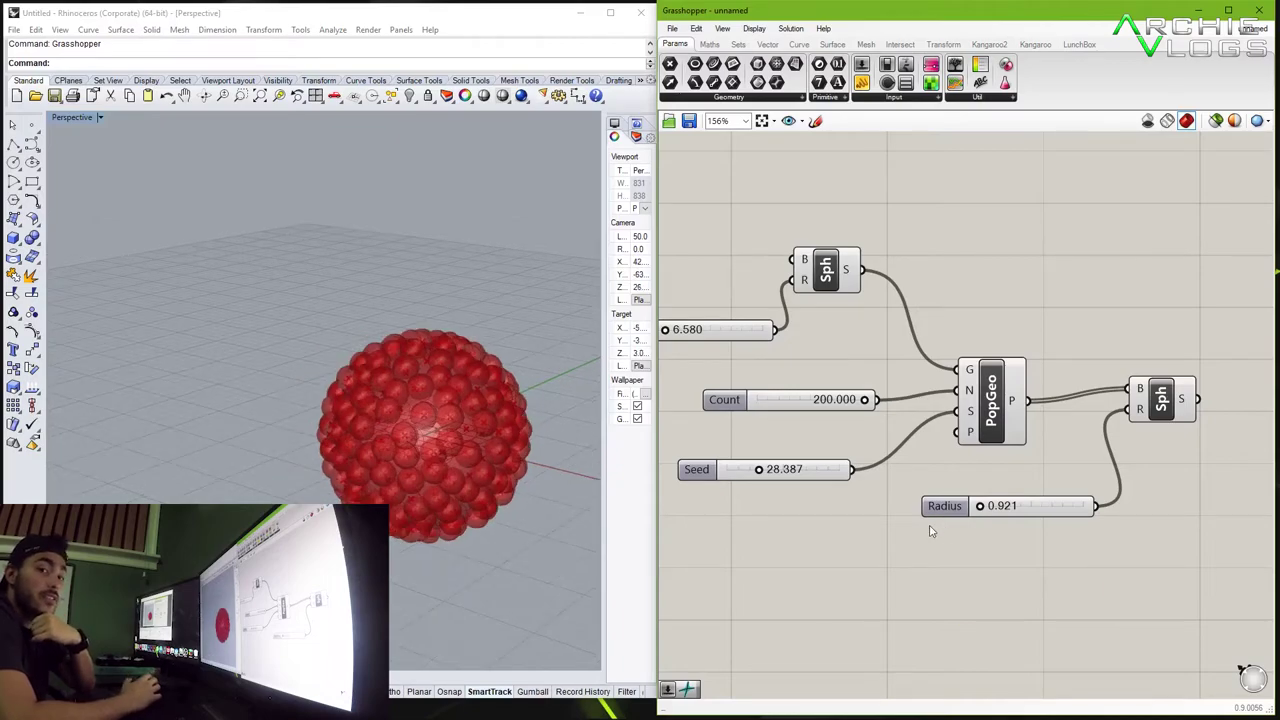
scroll(930, 531, "down", 3)
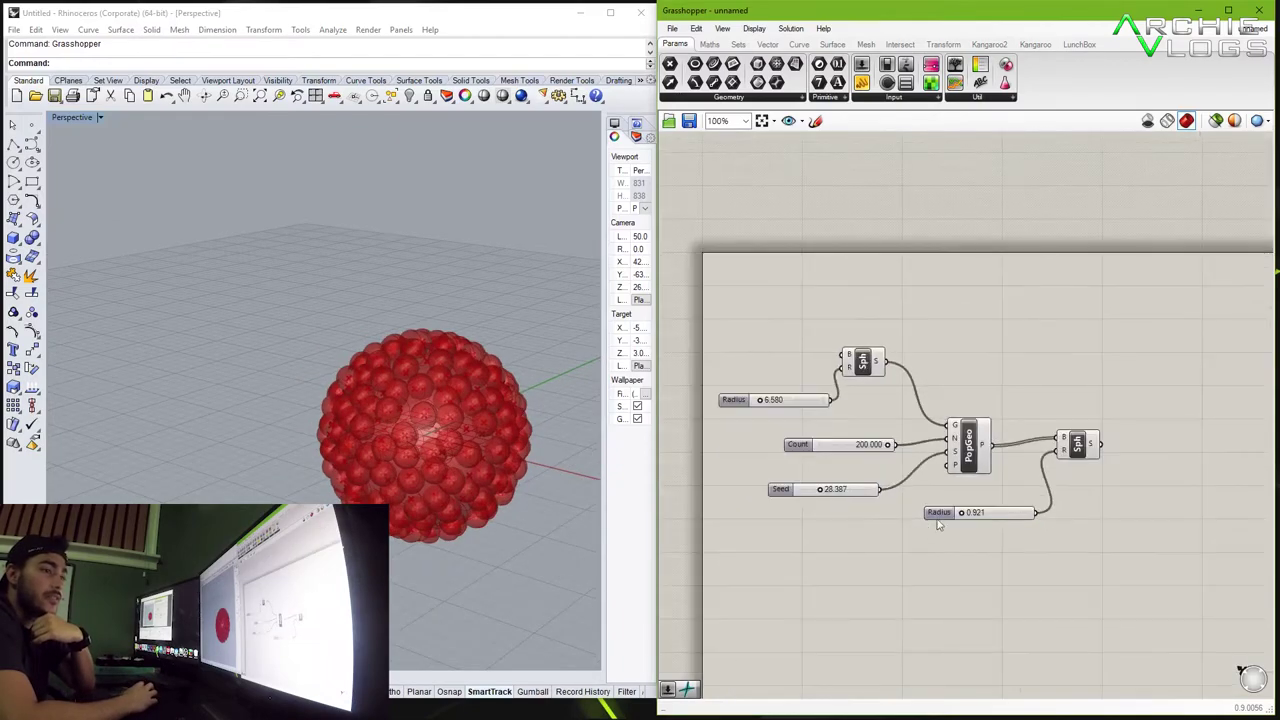
left_click_drag(1144, 349, 1065, 345)
scroll(1108, 405, "up", 5)
left_click(1108, 405)
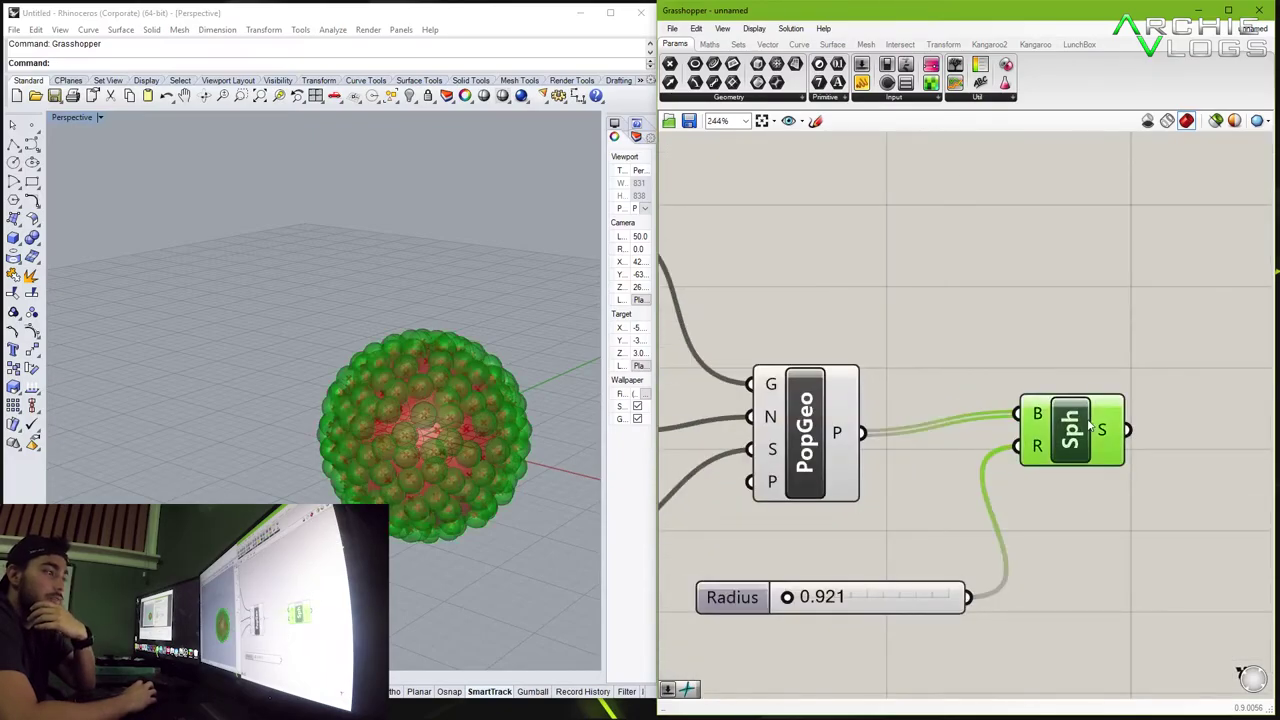
mouse_move(525, 417)
right_mouse_down()
mouse_move(434, 412)
mouse_move(500, 418)
right_mouse_up()
Bake the small spheres with Group set to 'Yes, please', then select the baked group.
right_click(1117, 437)
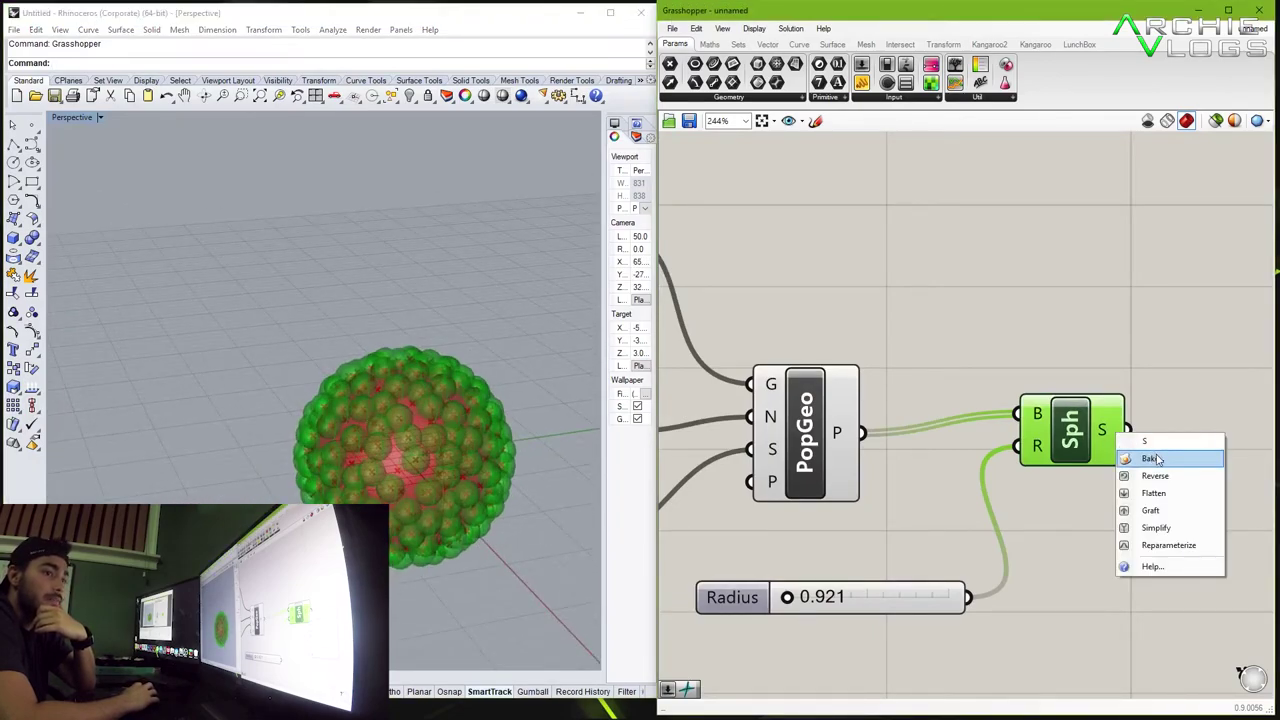
left_click(1157, 459)
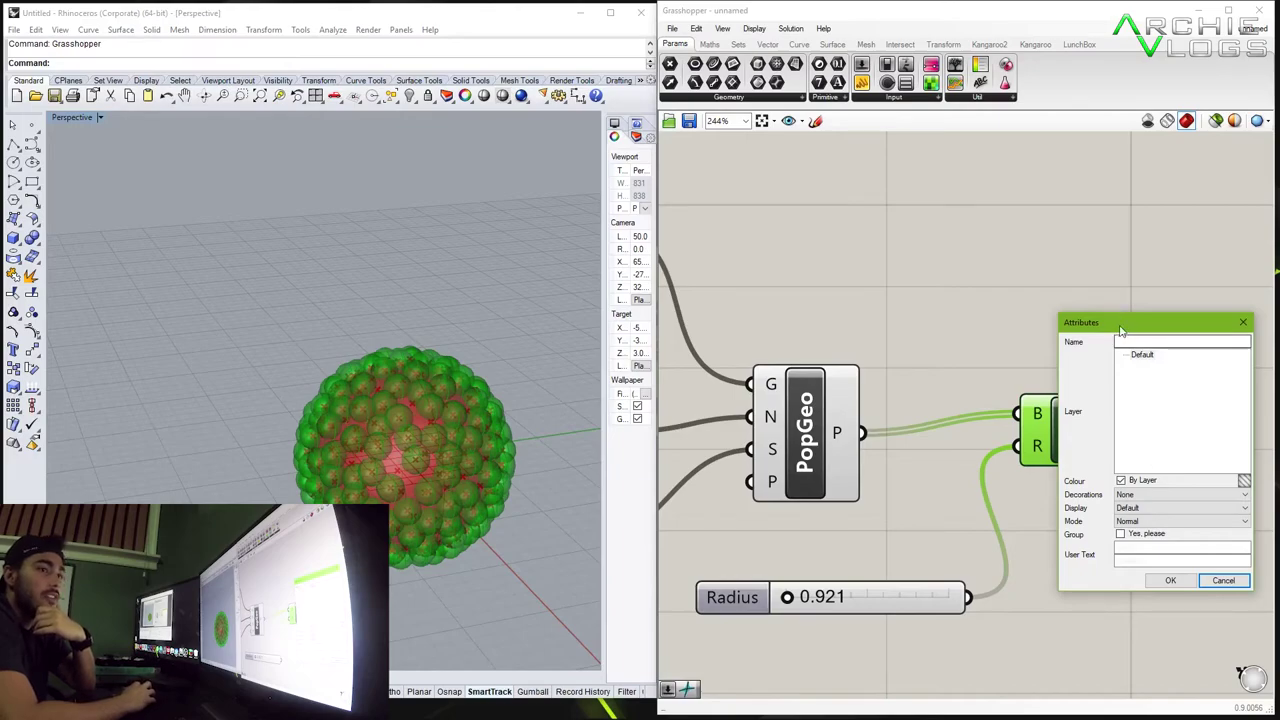
left_click_drag(1120, 330, 896, 178)
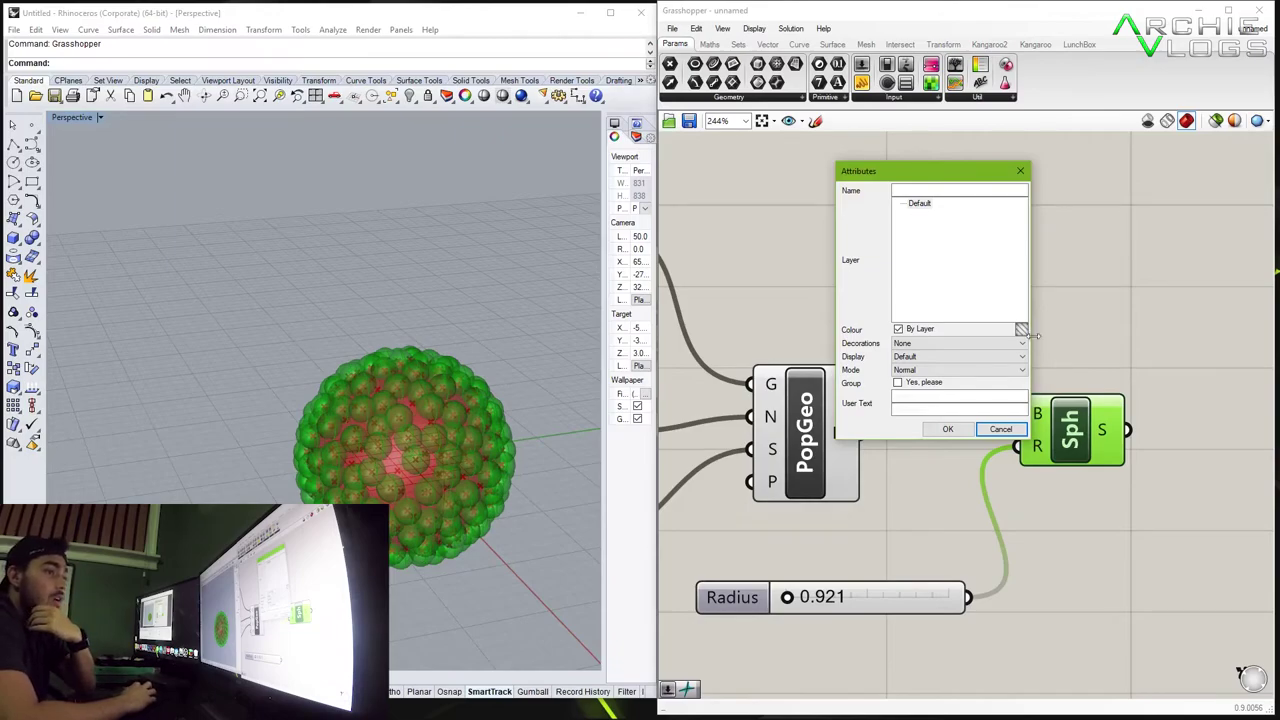
left_click(931, 371)
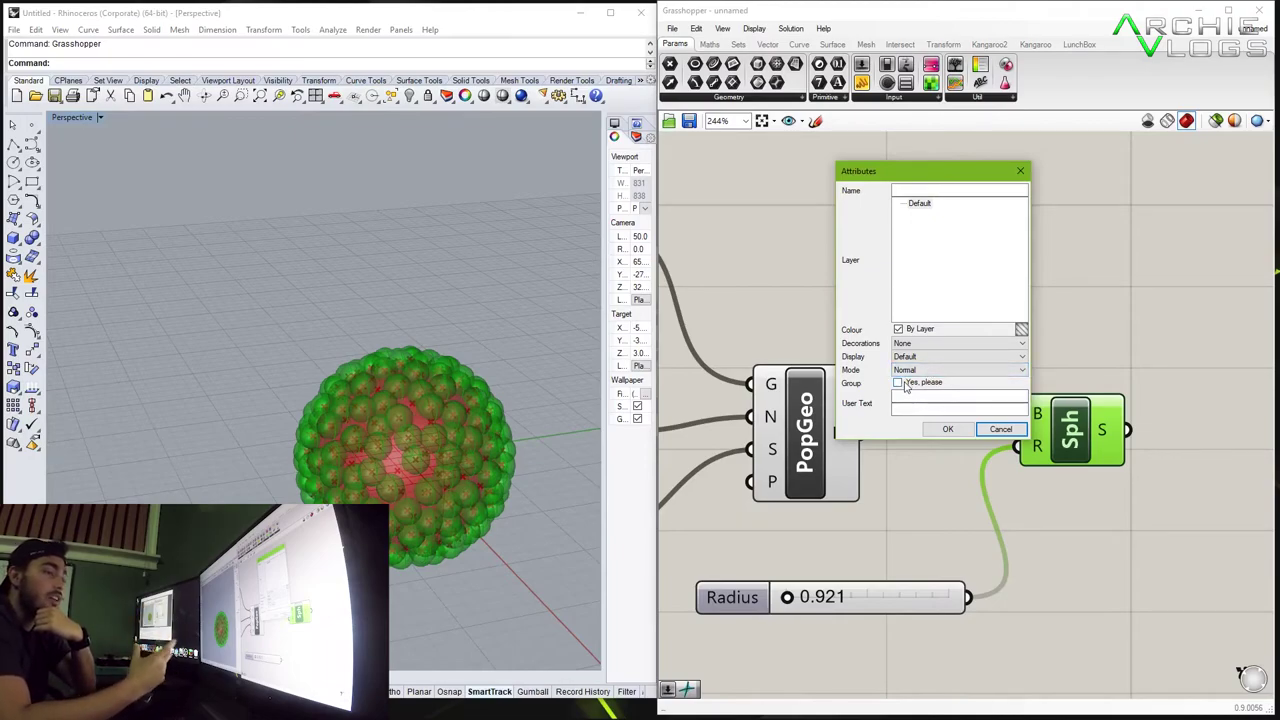
left_click(903, 385)
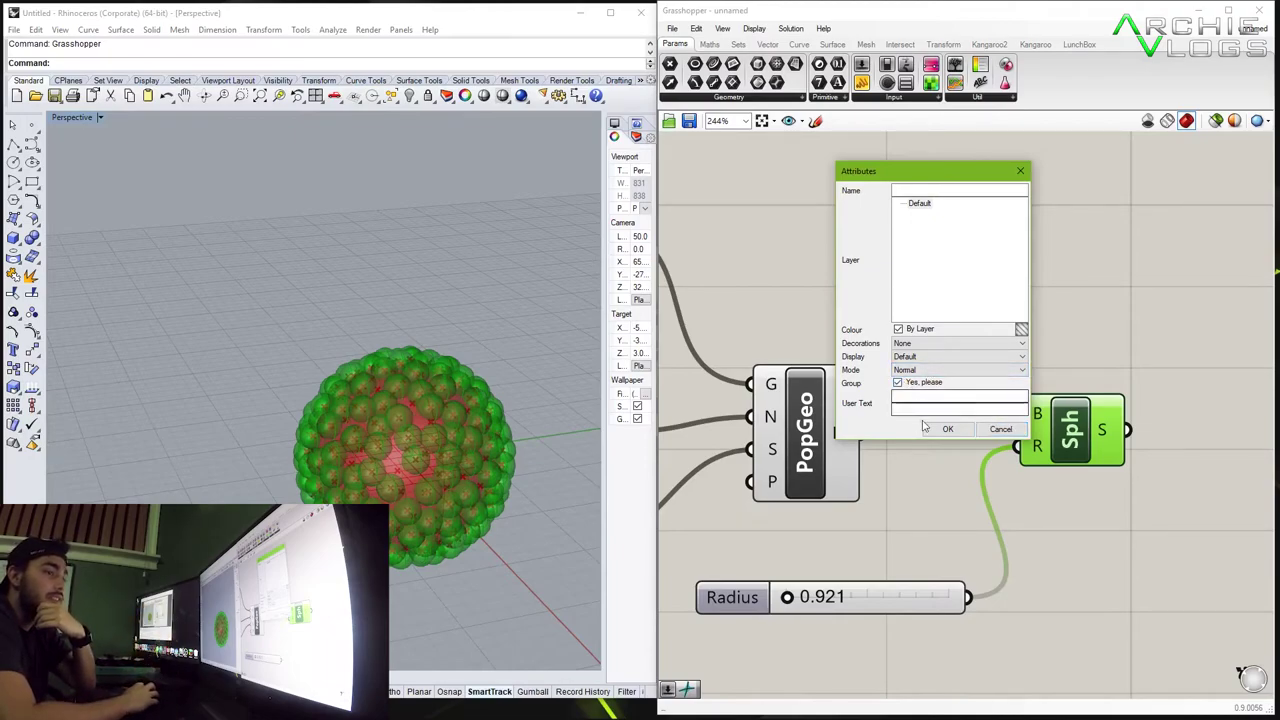
left_click(945, 428)
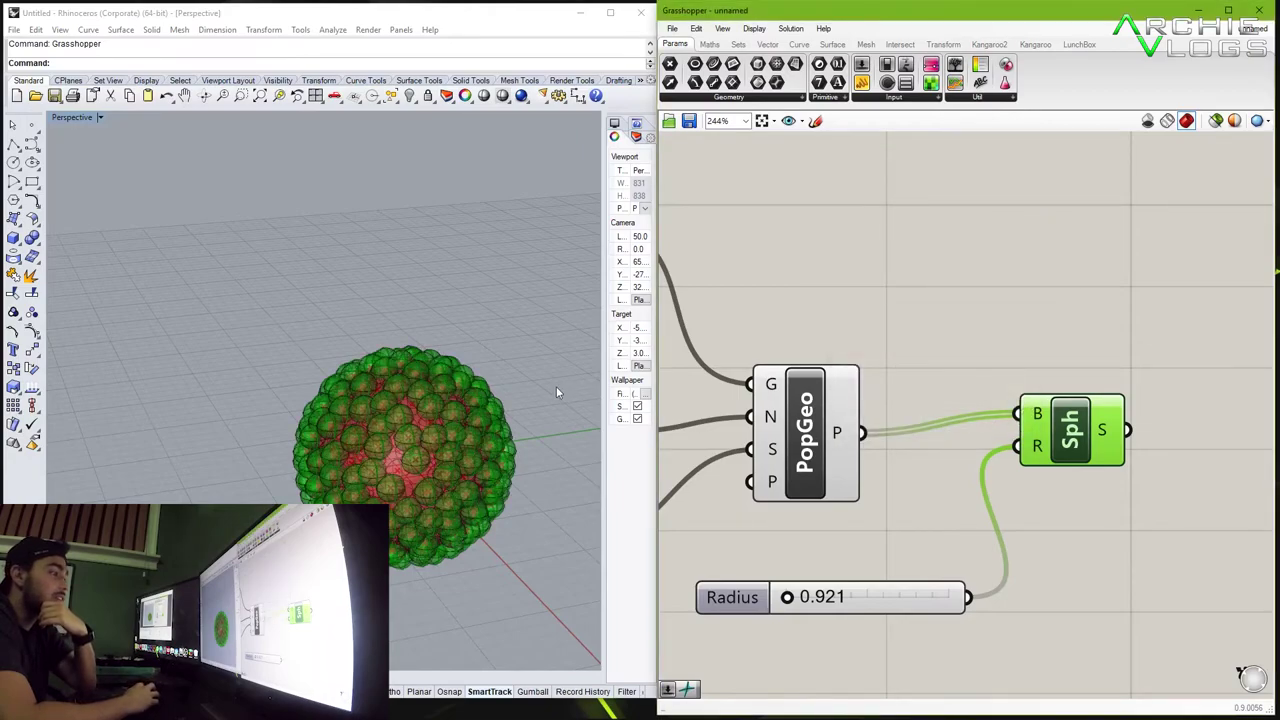
left_click(469, 406)
Move the baked sphere group from its centre to a spot left of the Grasshopper preview.
scroll(465, 416, "down", 2)
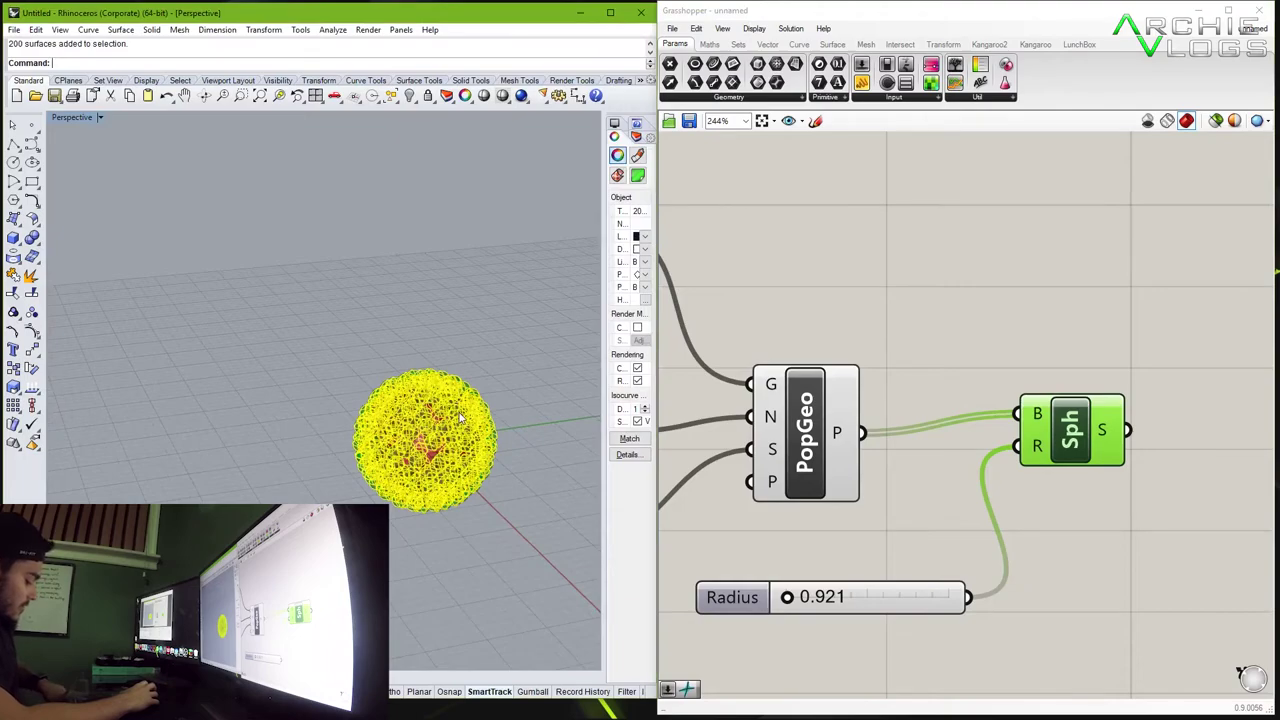
type("Move")
key("Return")
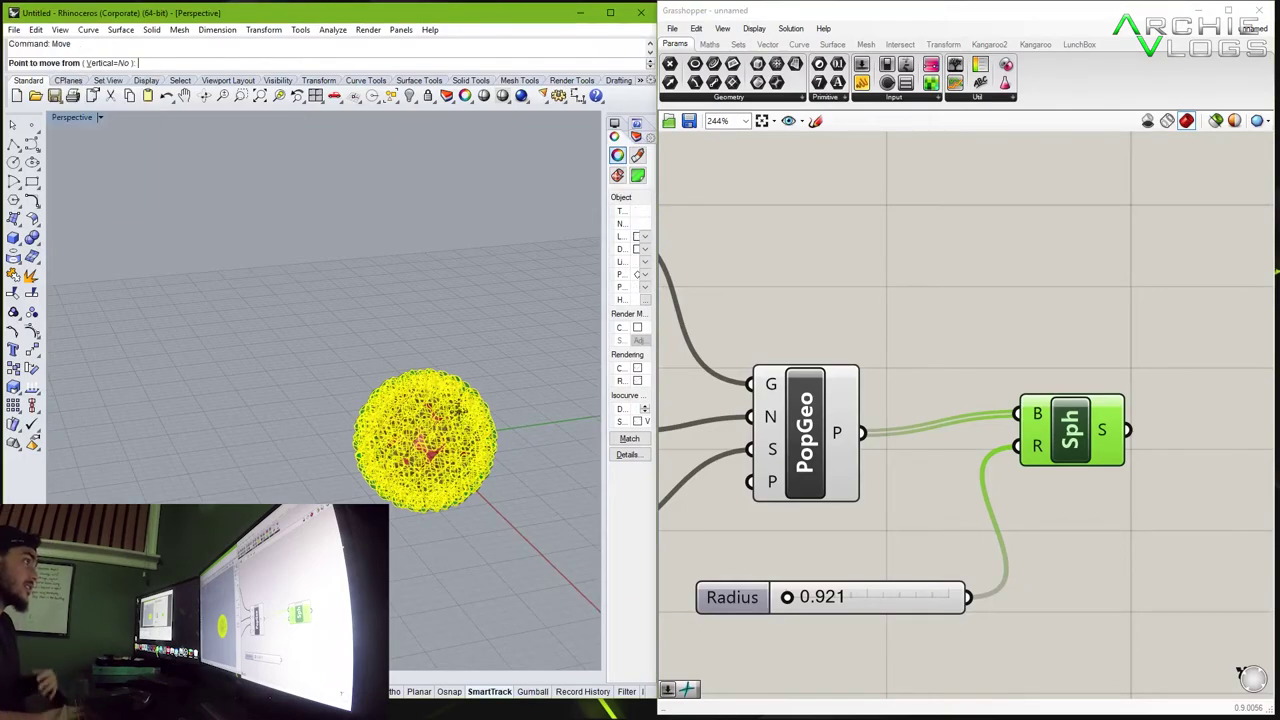
left_click(428, 453)
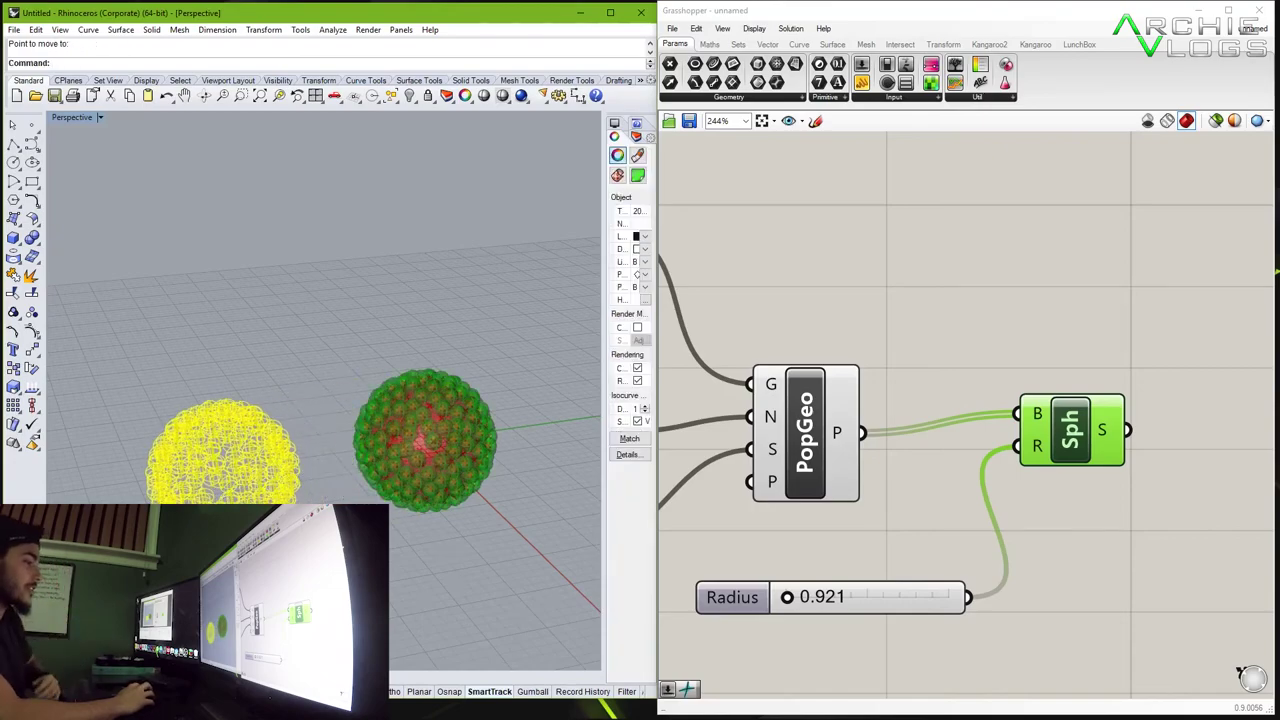
left_click(223, 490)
Switch the Perspective viewport to Rendered display mode.
scroll(133, 378, "up", 2)
left_click(104, 117)
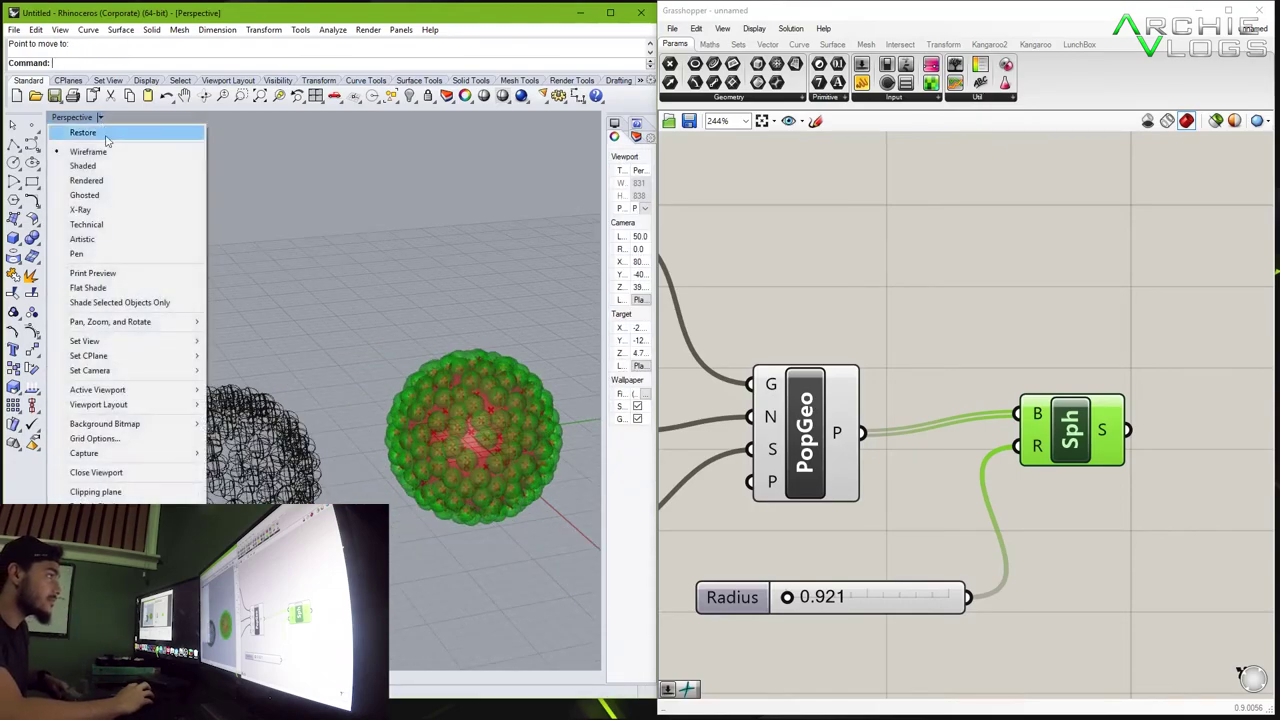
left_click(150, 184)
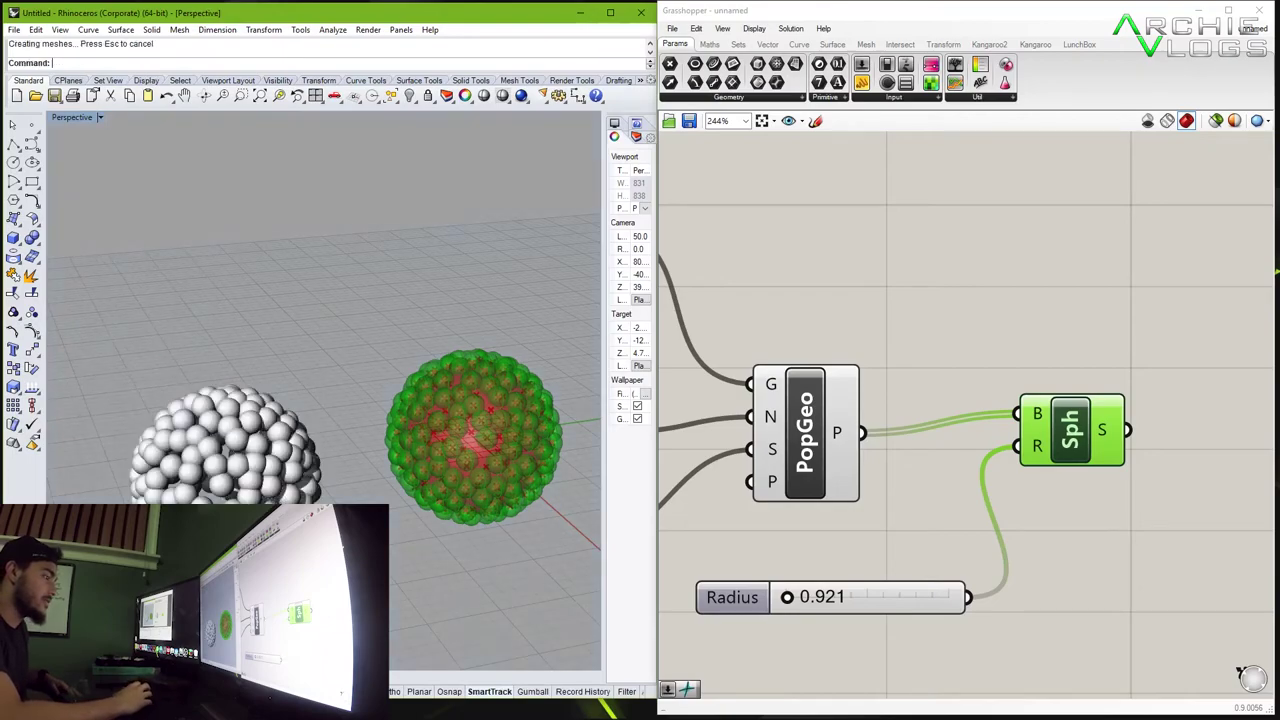
scroll(196, 461, "up", 3)
right_click_drag(196, 461, 279, 338)
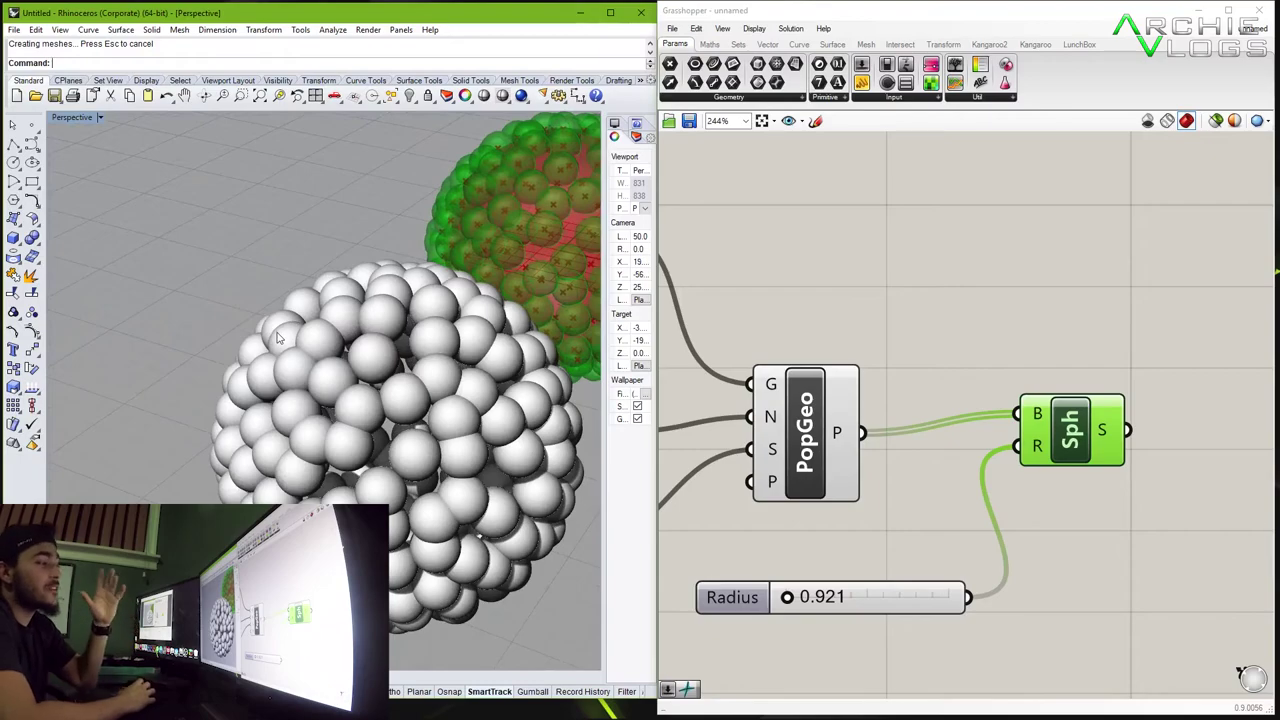
scroll(297, 325, "down", 3)
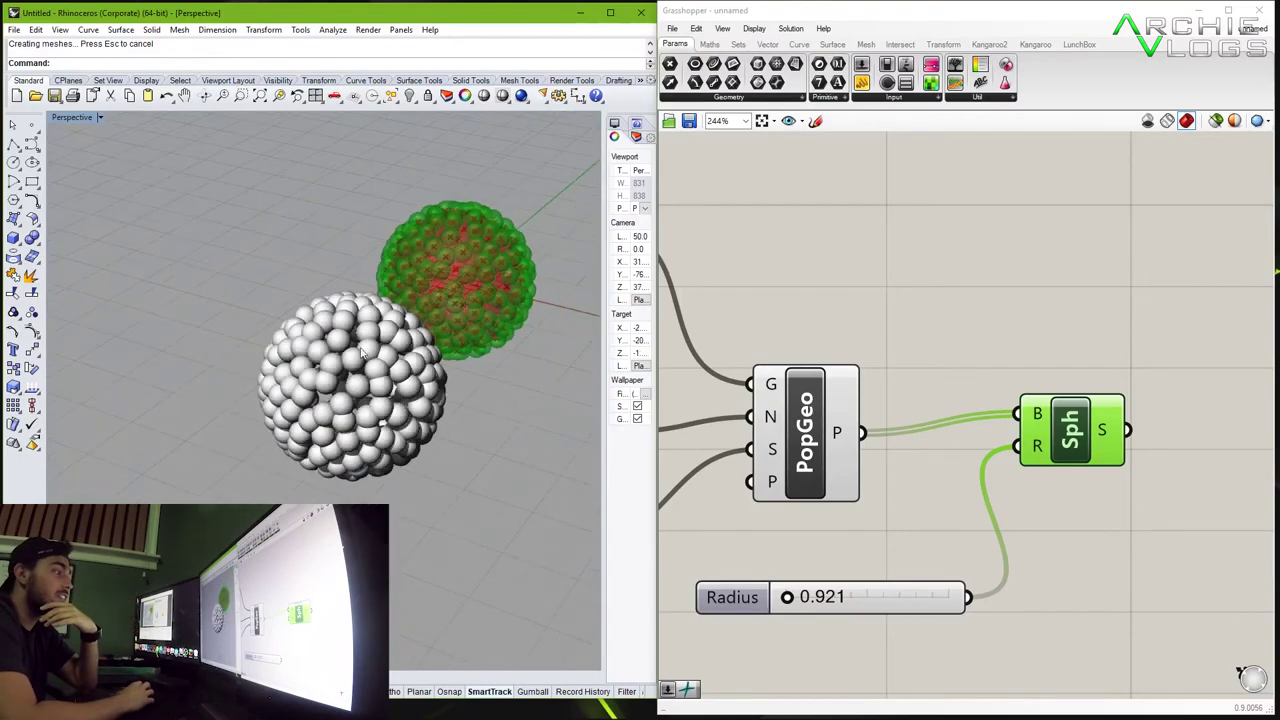
scroll(330, 340, "up", 5)
mouse_move(390, 385)
right_mouse_down()
mouse_move(420, 378)
mouse_move(372, 373)
mouse_move(370, 390)
right_mouse_up()
scroll(370, 372, "up", 3)
scroll(370, 373, "down", 3)
scroll(370, 373, "up", 3)
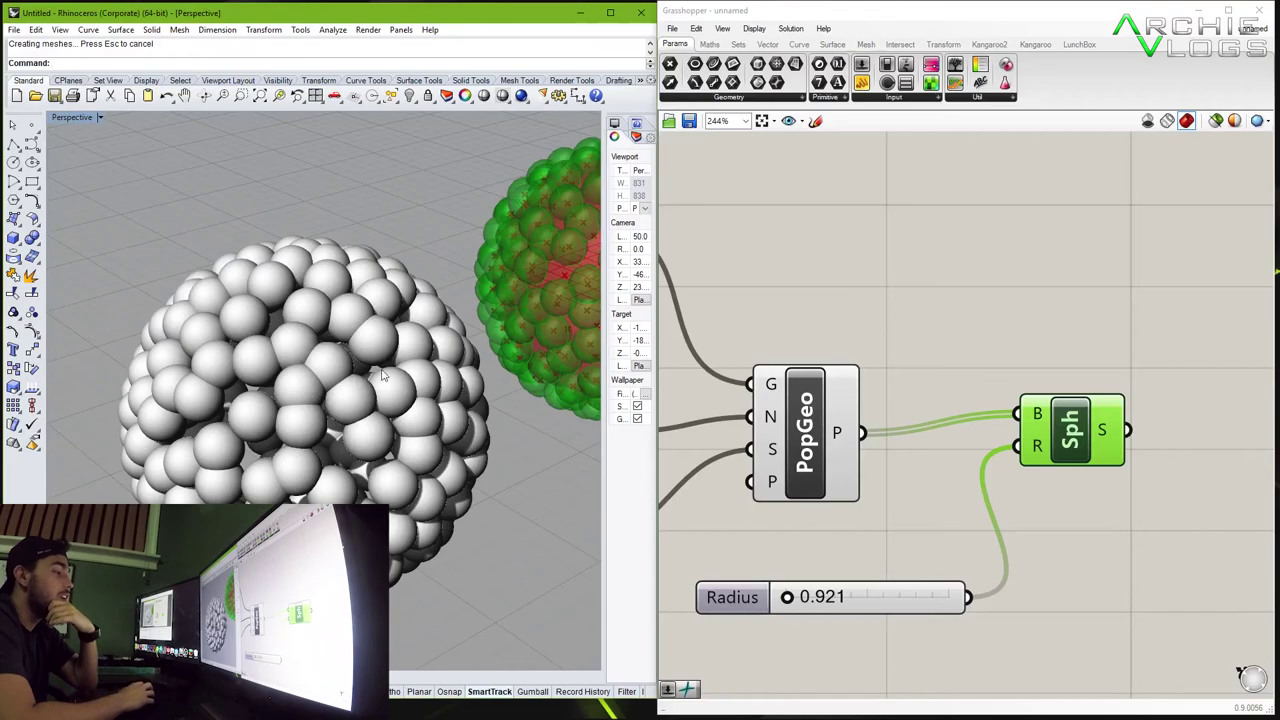
scroll(370, 390, "down", 3)
scroll(370, 390, "up", 3)
right_click_drag(370, 392, 330, 367)
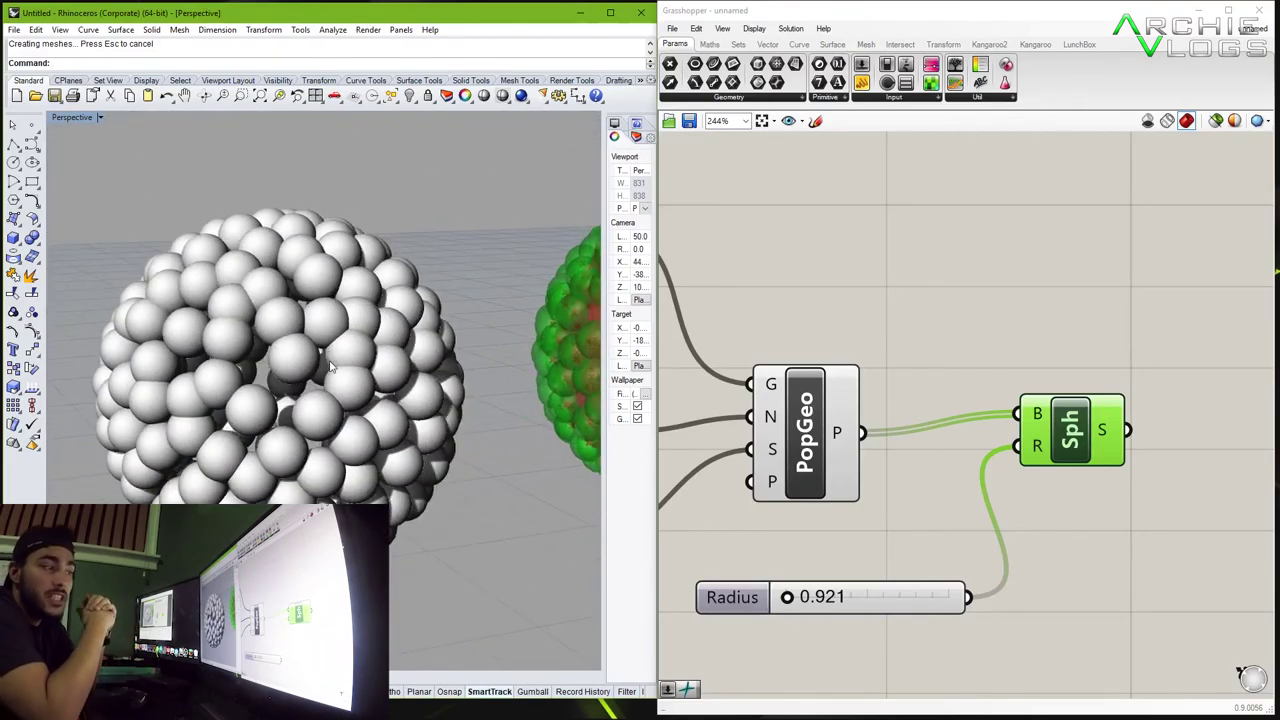